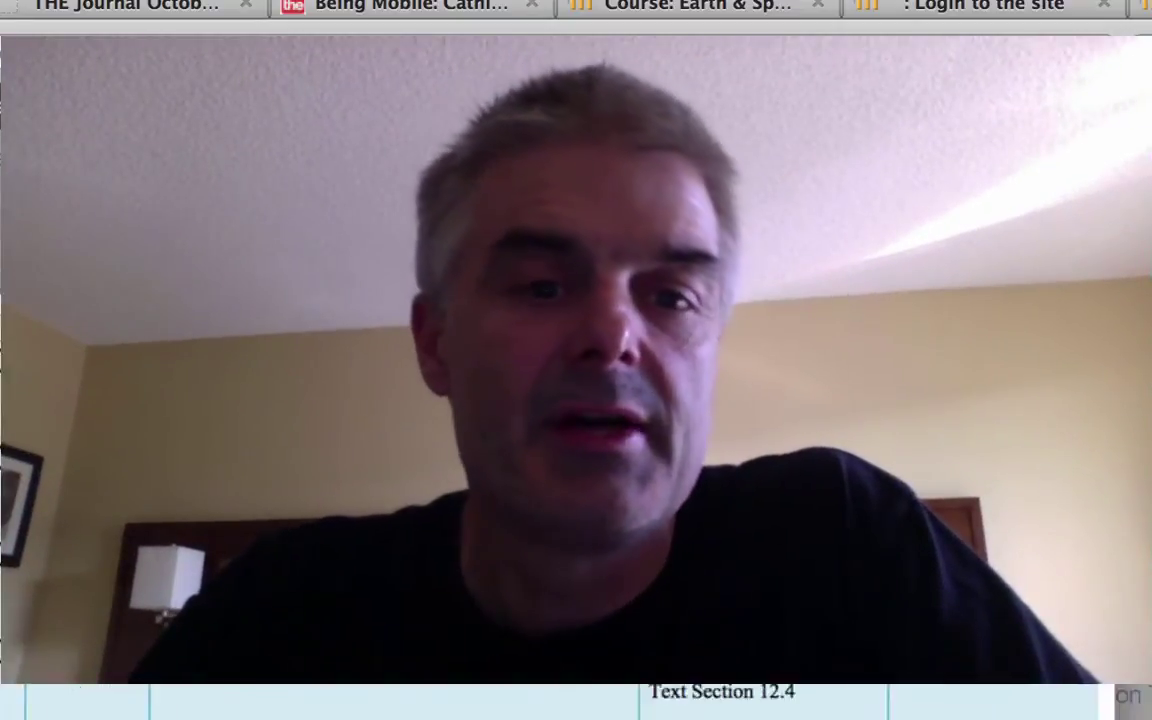
# Step: Open the question bank of the Earth & Space Science course
pyautogui.scroll(-10, 576, 400)
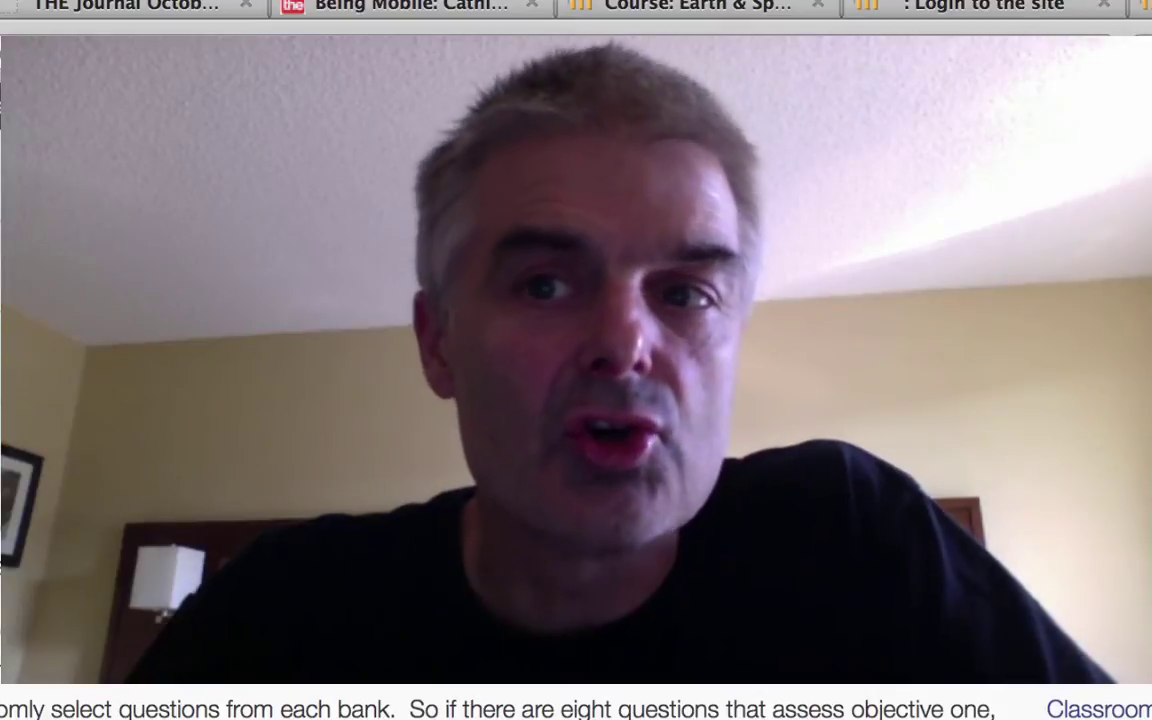
pyautogui.click(586, 55)
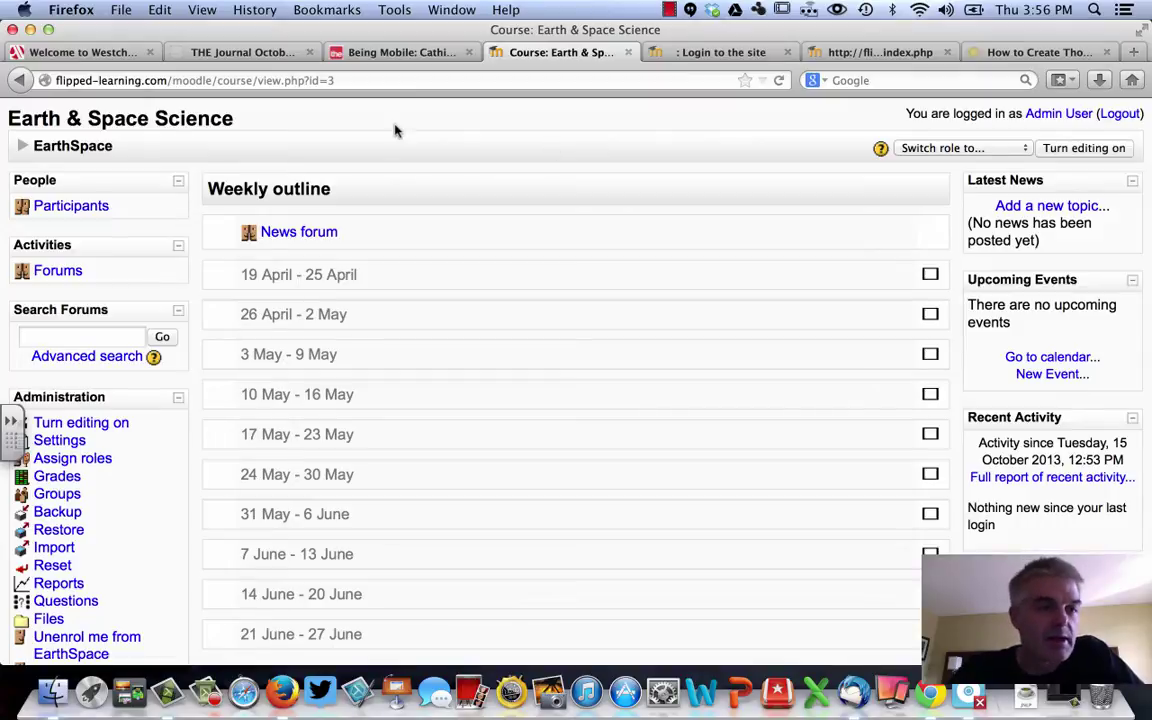
pyautogui.scroll(-3, 216, 232)
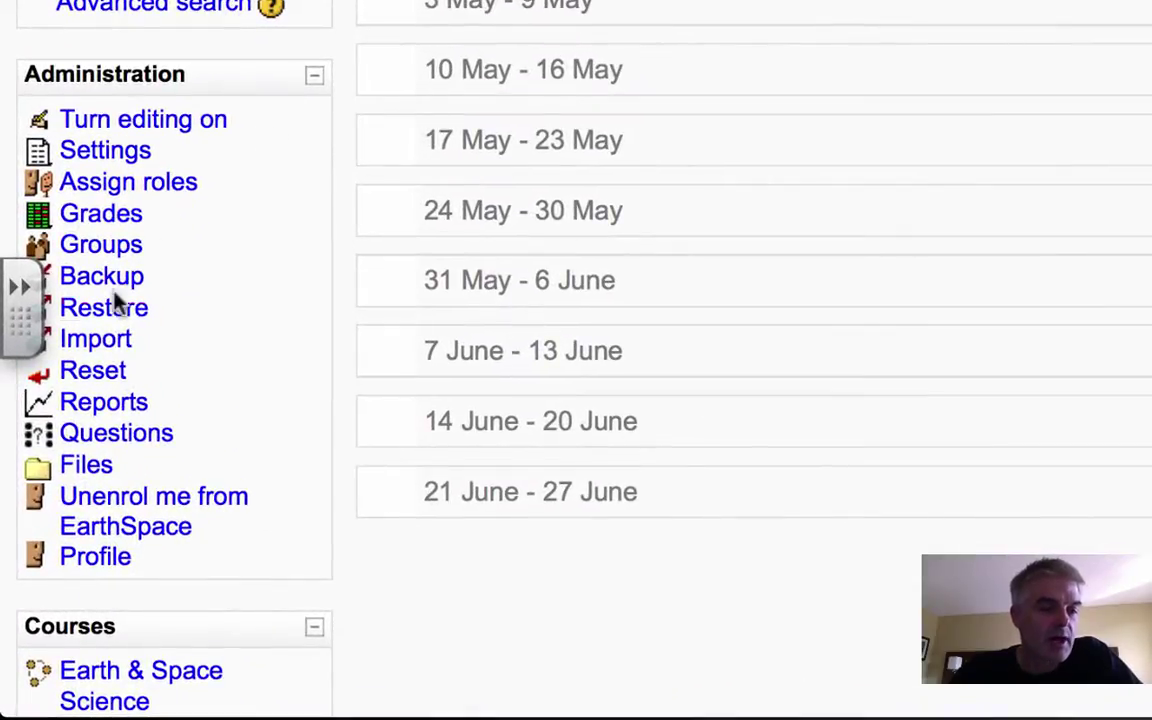
pyautogui.click(128, 440)
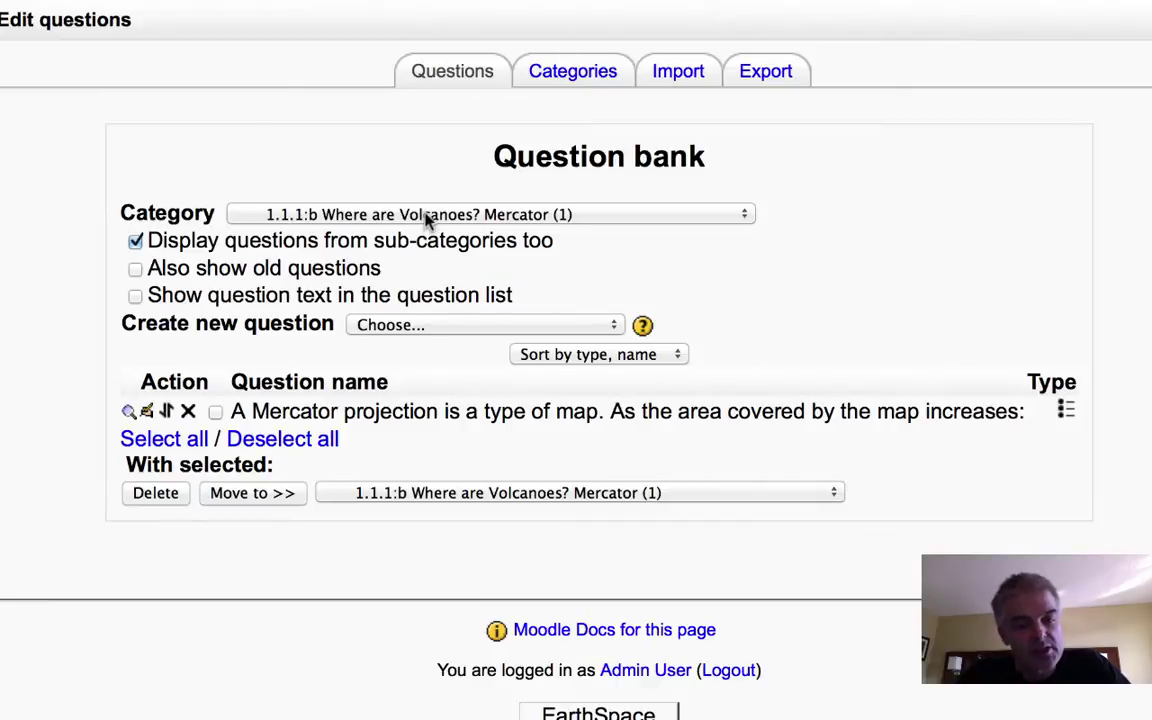
# Step: Show the questions in category 1.2.4: Effects of Plate Tectonics and view the mantle rock question's editing form
pyautogui.click(427, 215)
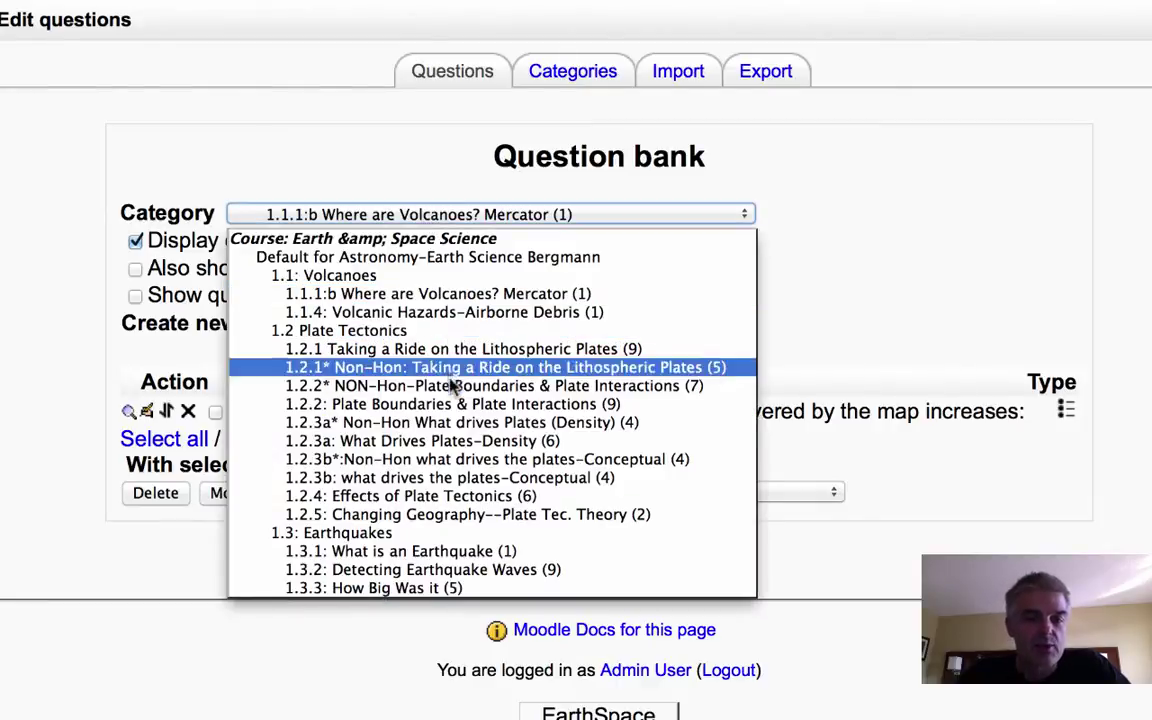
pyautogui.scroll(-3, 452, 385)
pyautogui.scroll(1, 452, 385)
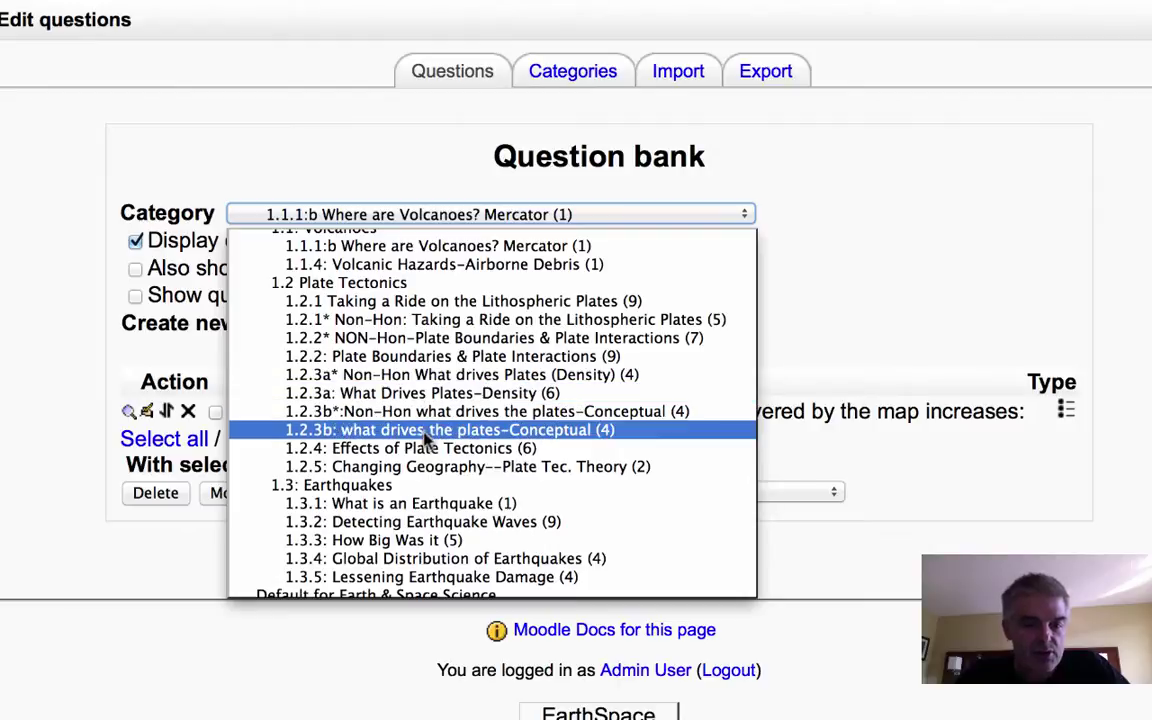
pyautogui.click(430, 448)
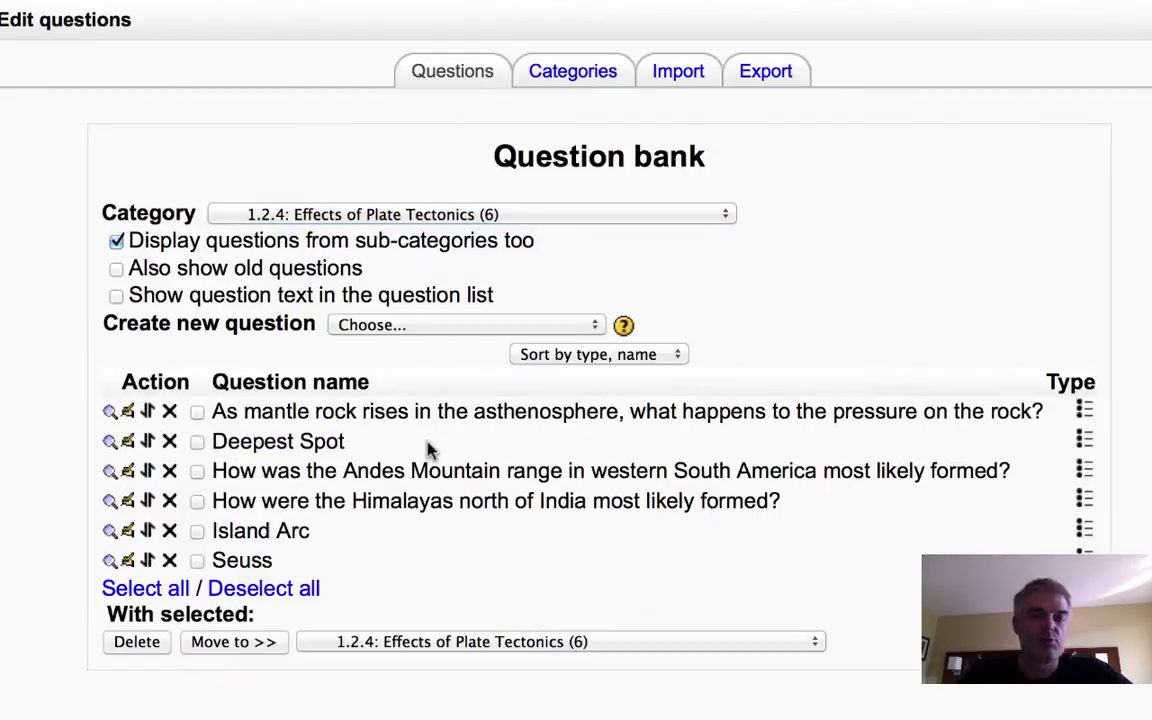
pyautogui.scroll(-3, 431, 450)
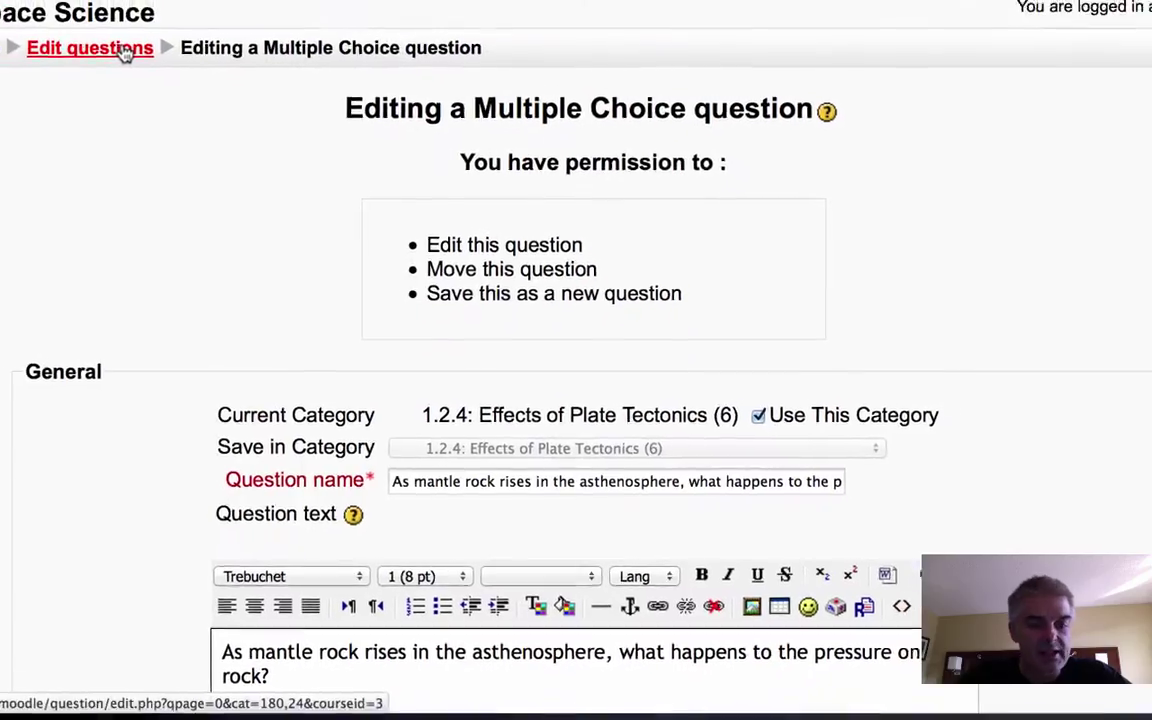
pyautogui.click(123, 51)
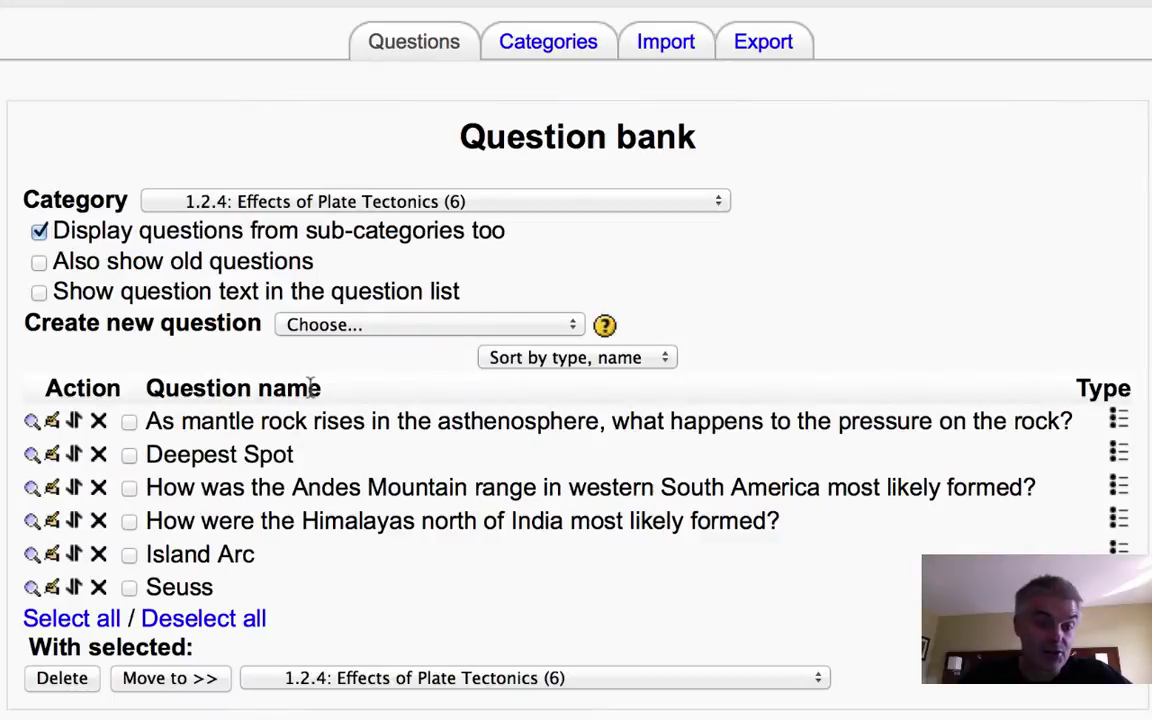
pyautogui.click(395, 330)
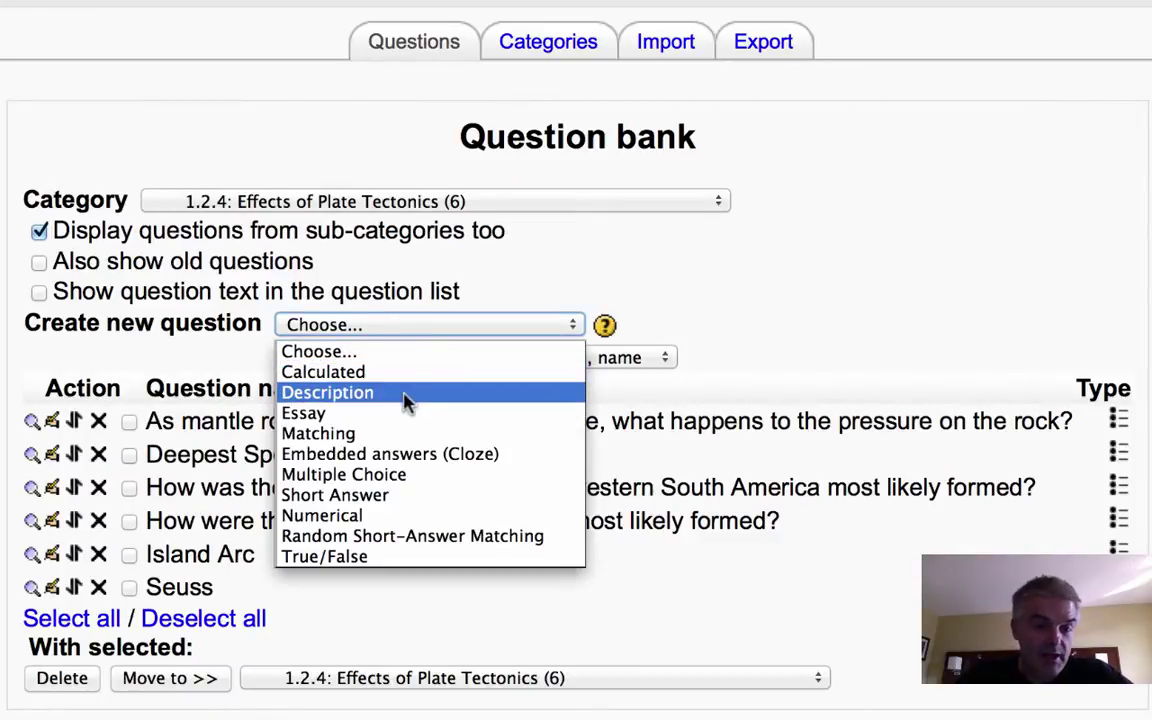
pyautogui.click(408, 477)
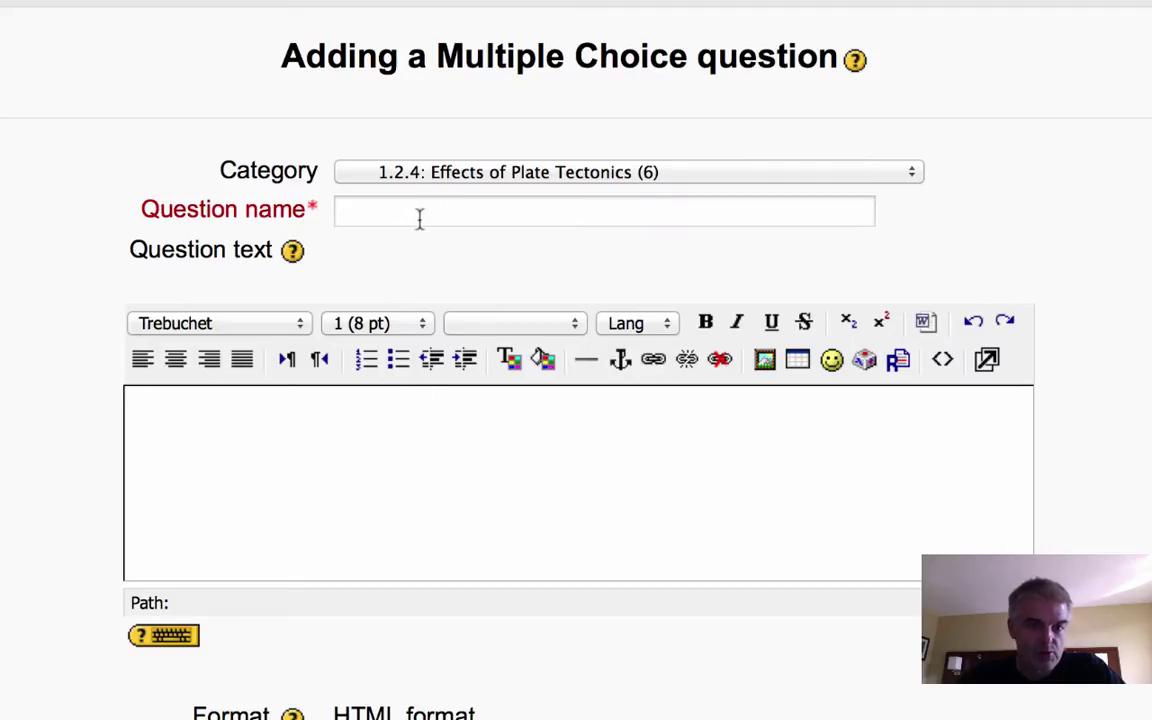
pyautogui.click(420, 218)
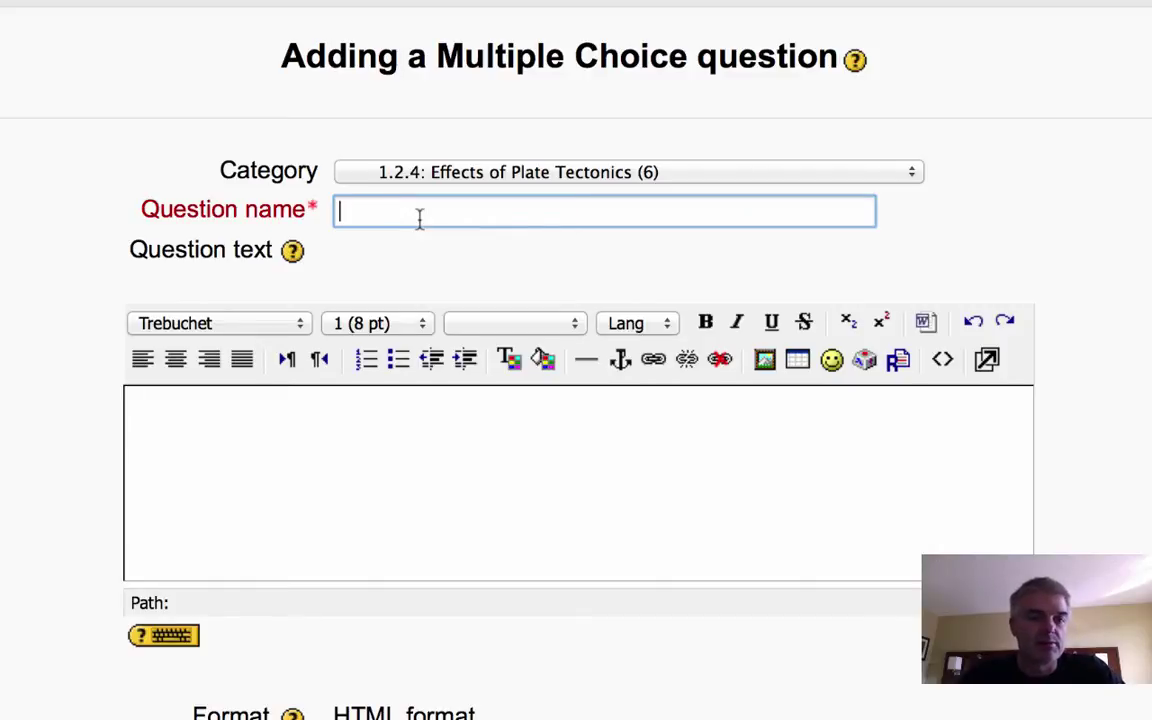
pyautogui.click(306, 190)
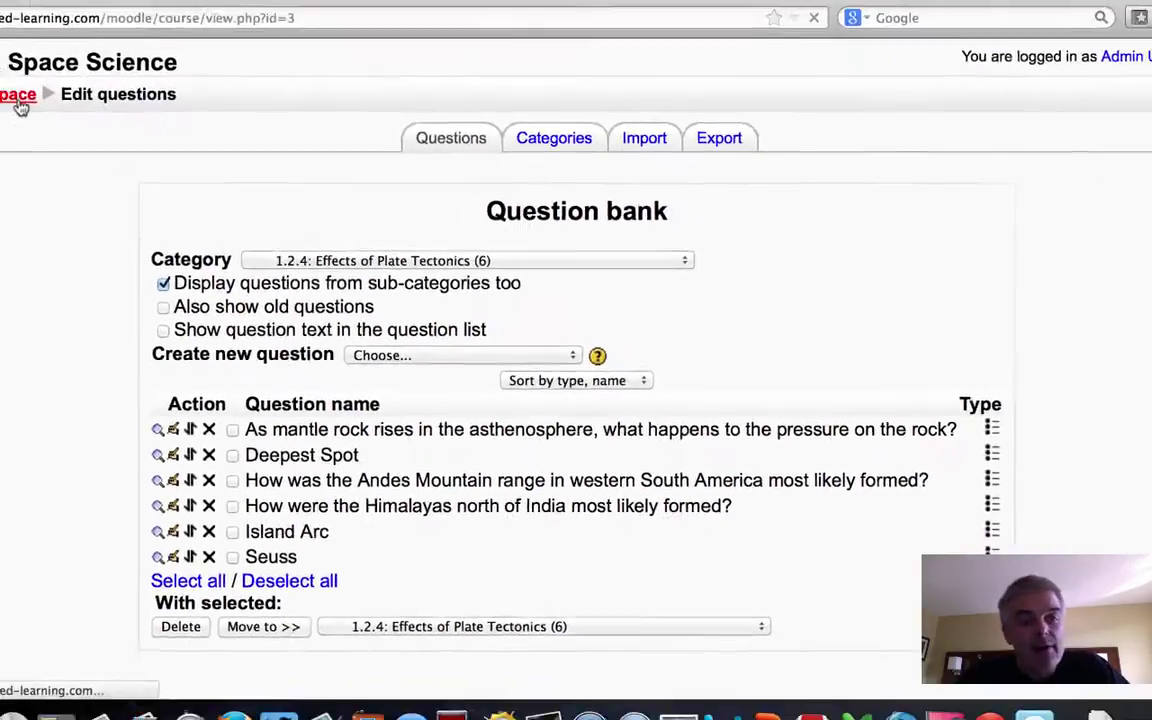
pyautogui.click(21, 103)
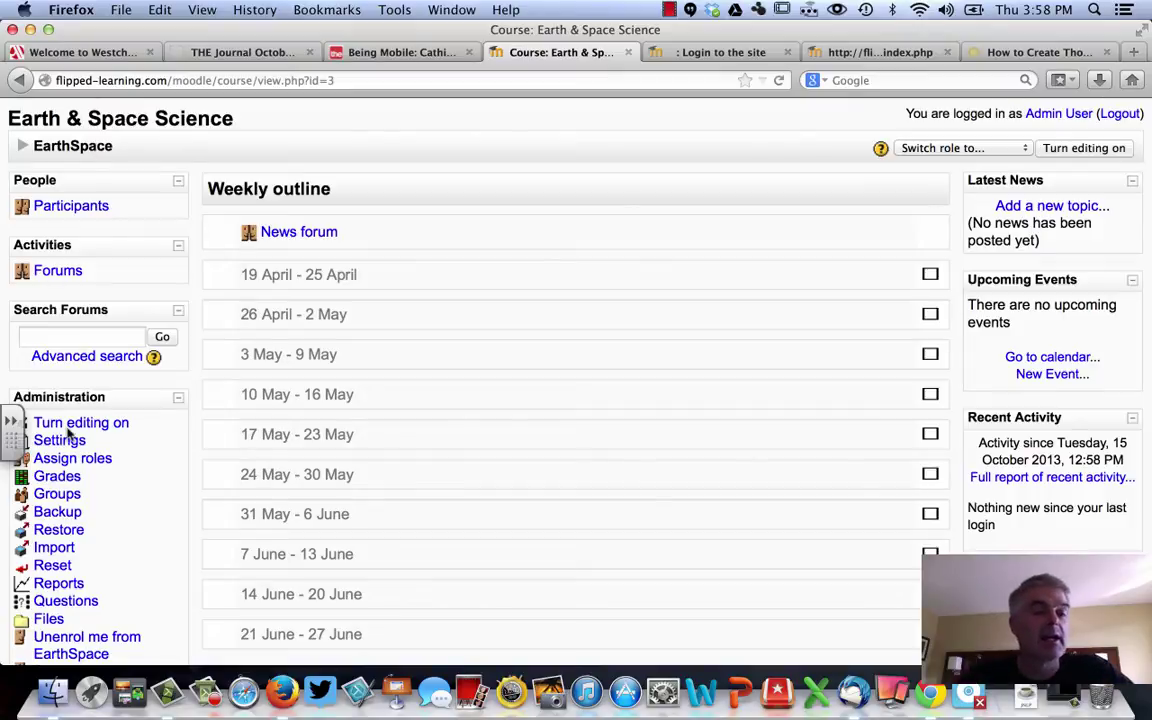
# Step: Examine the gas objectives table in the blog post and the category list in the course's question bank
pyautogui.press('super+9')
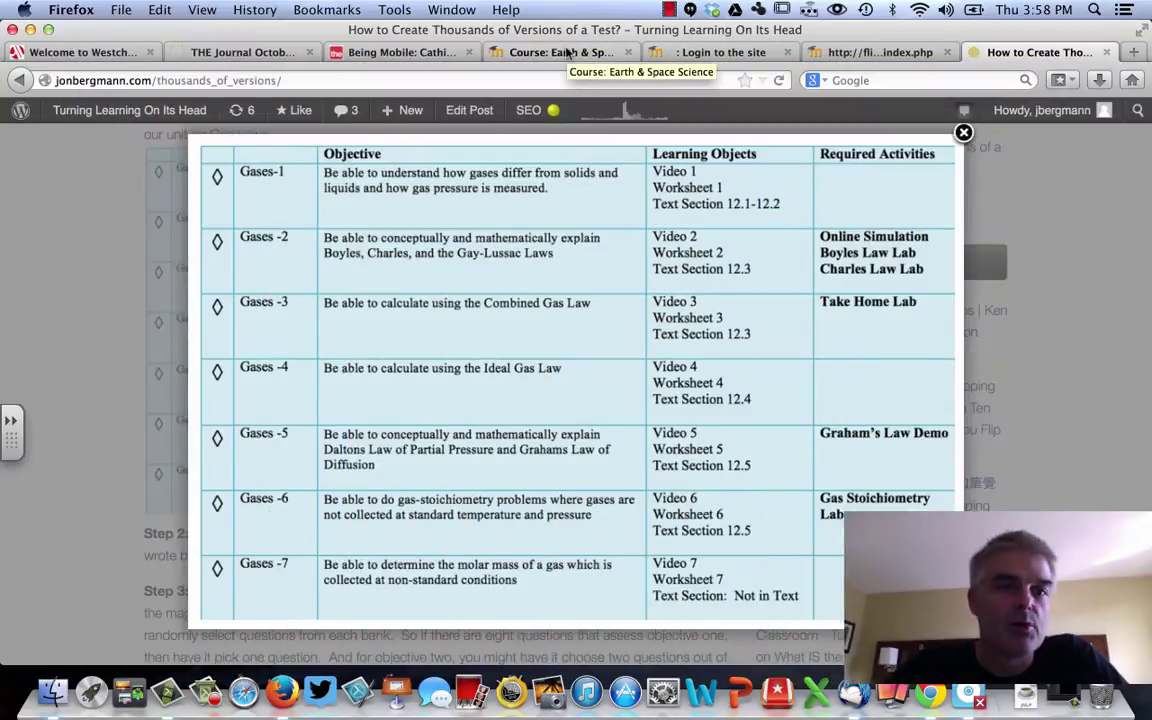
pyautogui.click(566, 52)
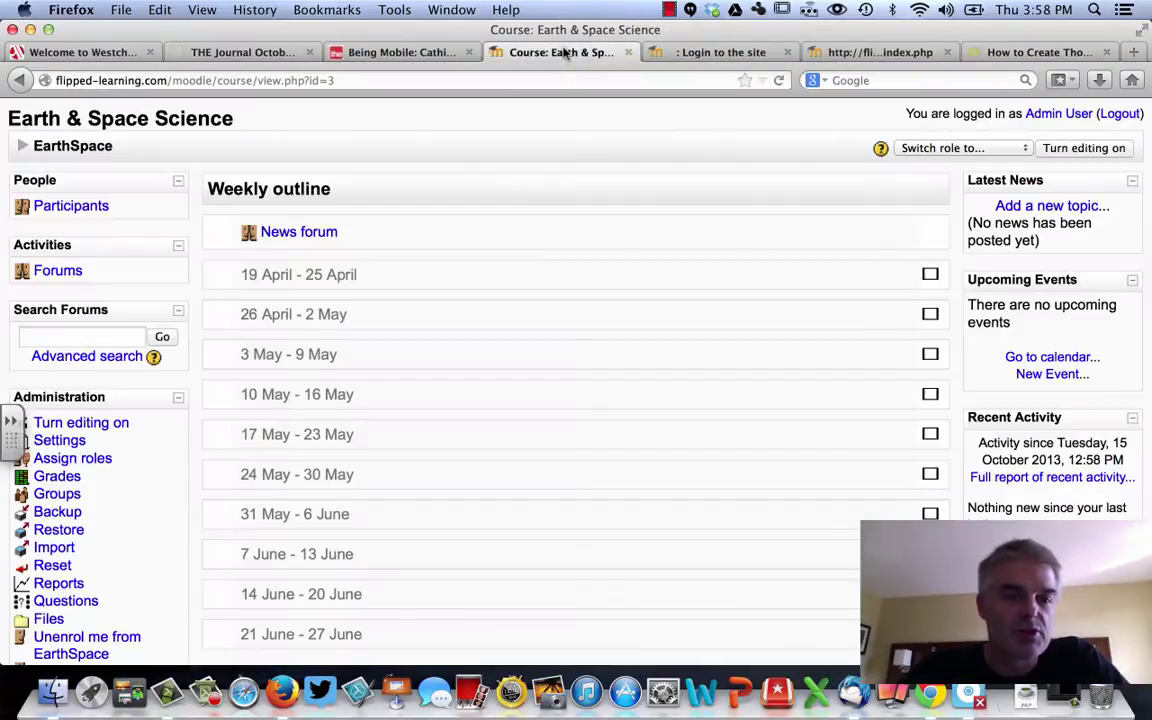
pyautogui.click(62, 598)
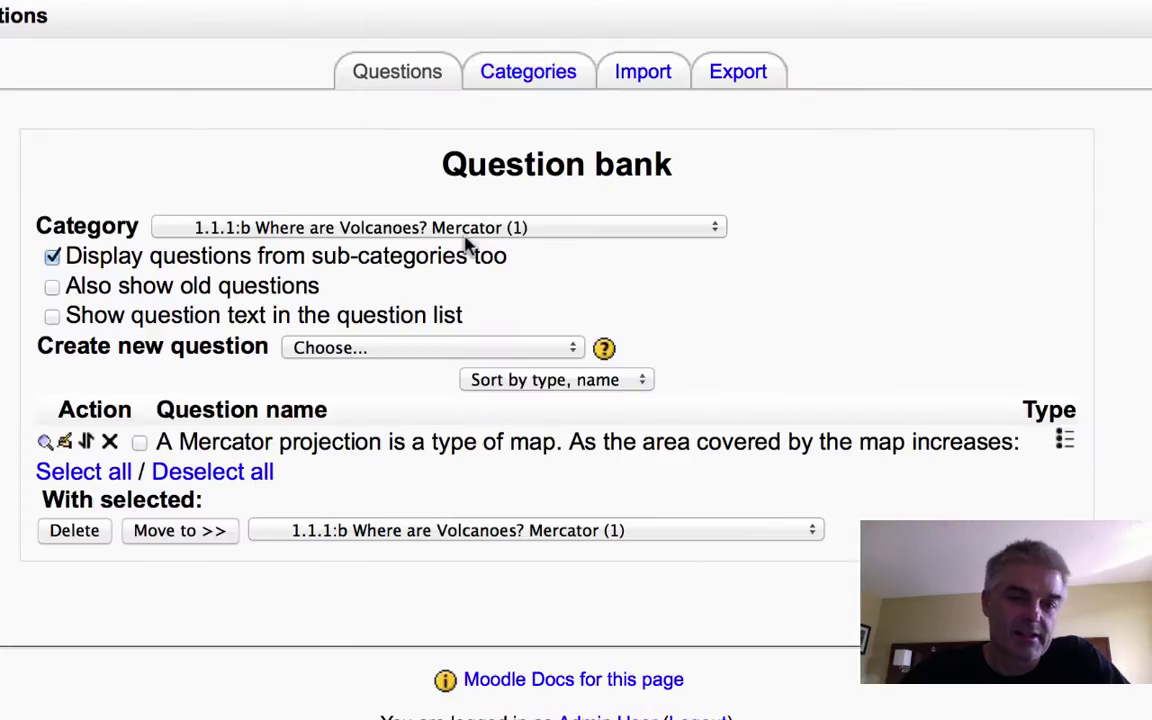
pyautogui.click(467, 229)
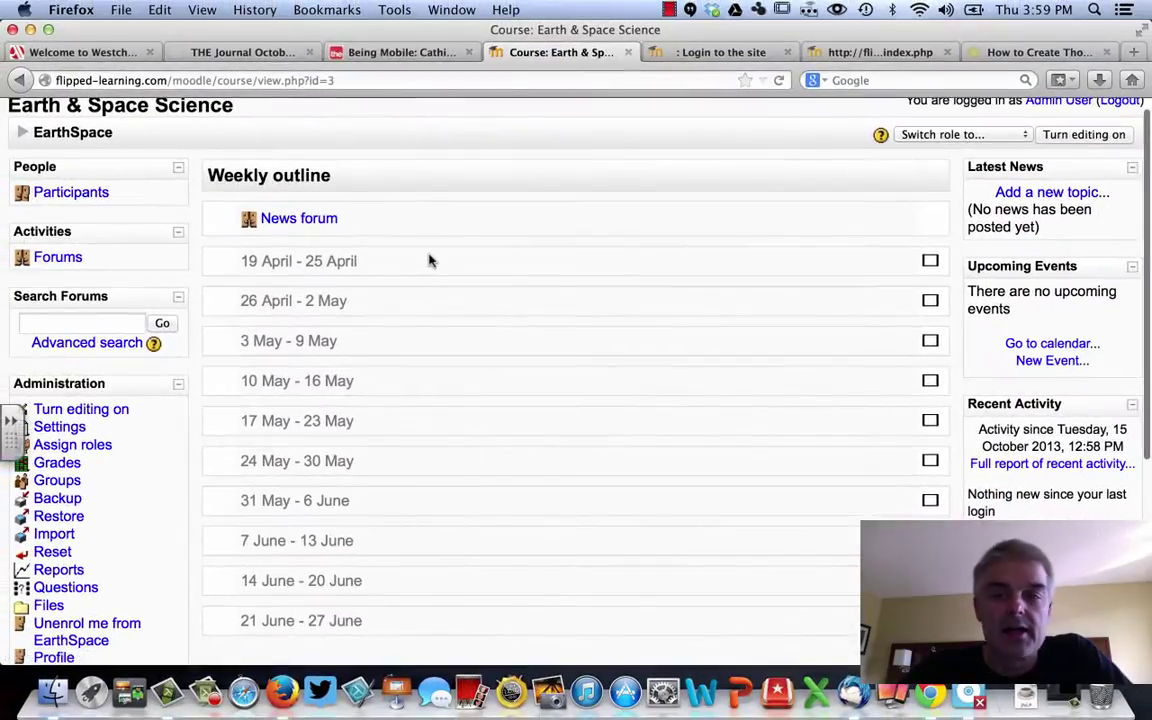
# Step: Turn on course editing and add a Quiz activity named "Plate techtonics" to the section above the weekly outline
pyautogui.scroll(1, 969, 214)
pyautogui.click(1108, 150)
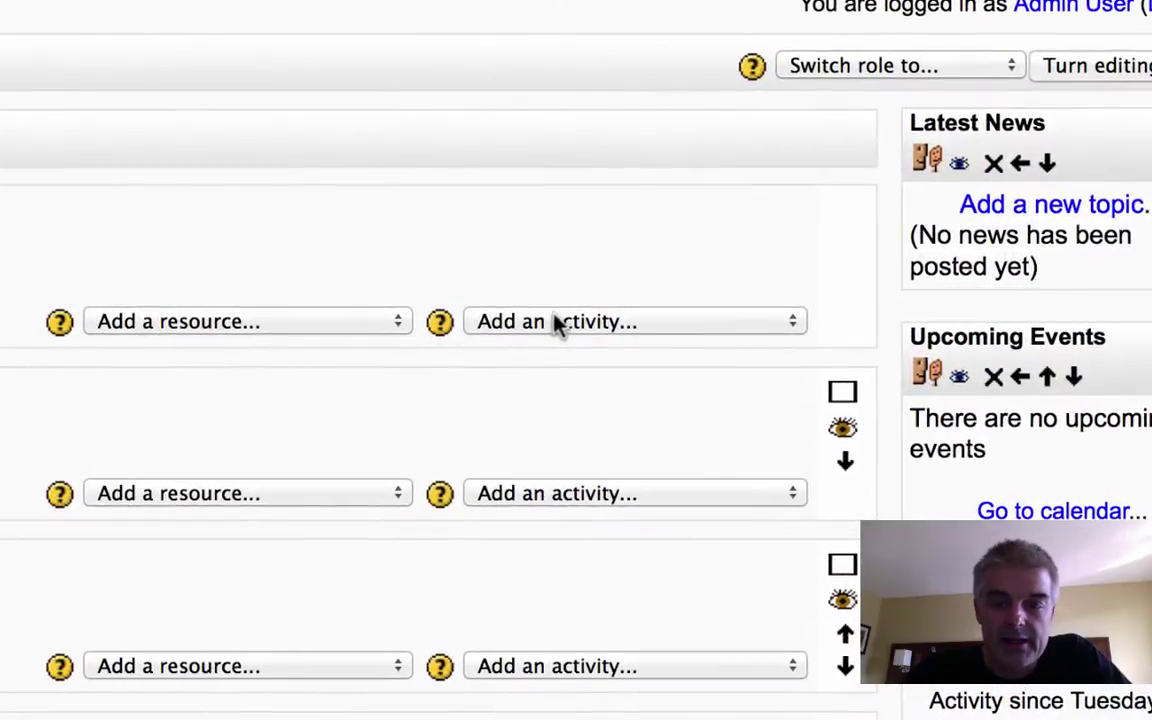
pyautogui.click(663, 306)
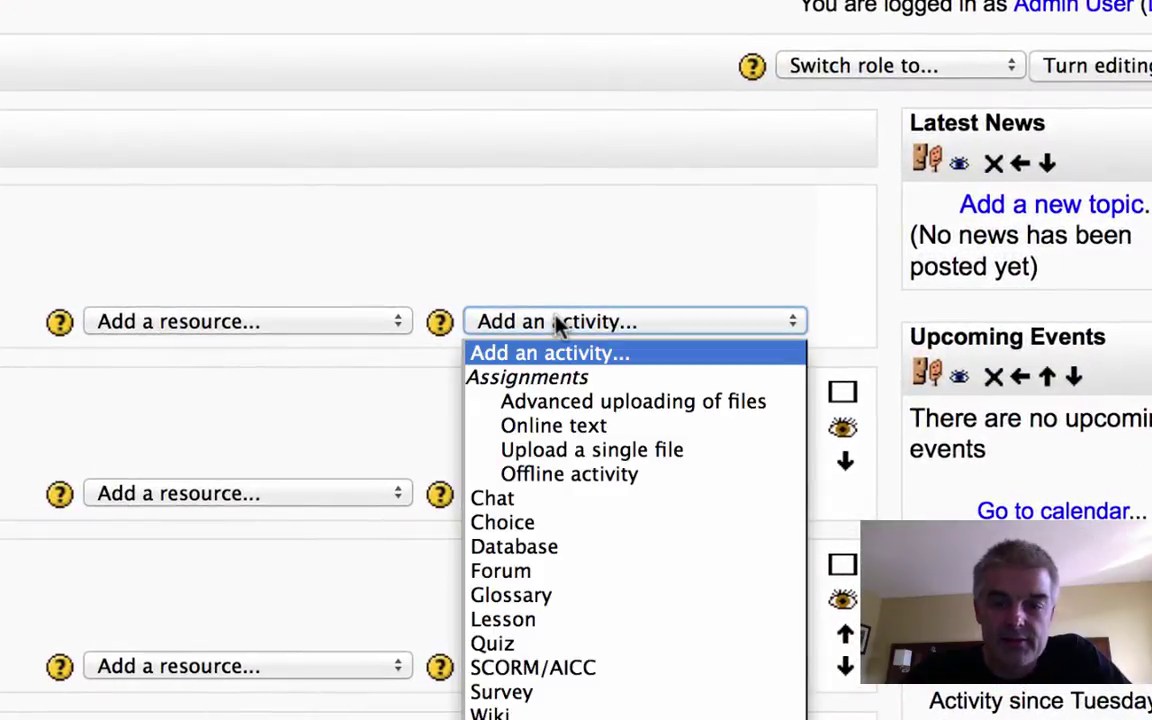
pyautogui.click(540, 648)
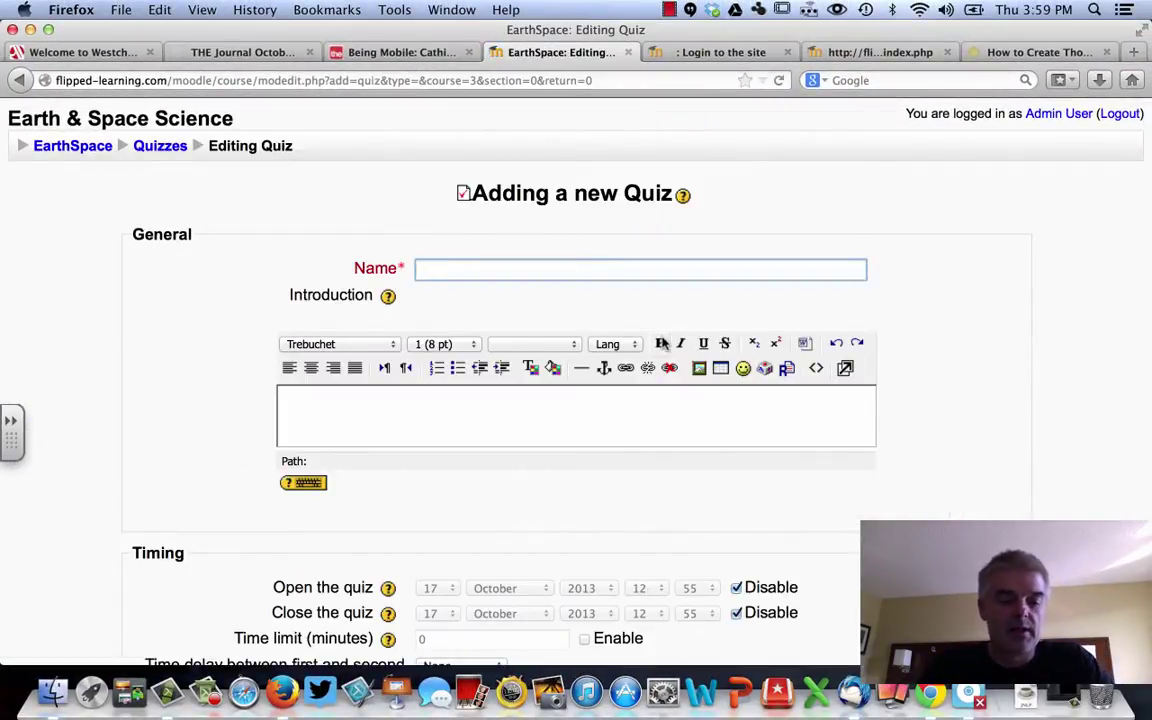
pyautogui.write('Plate t')
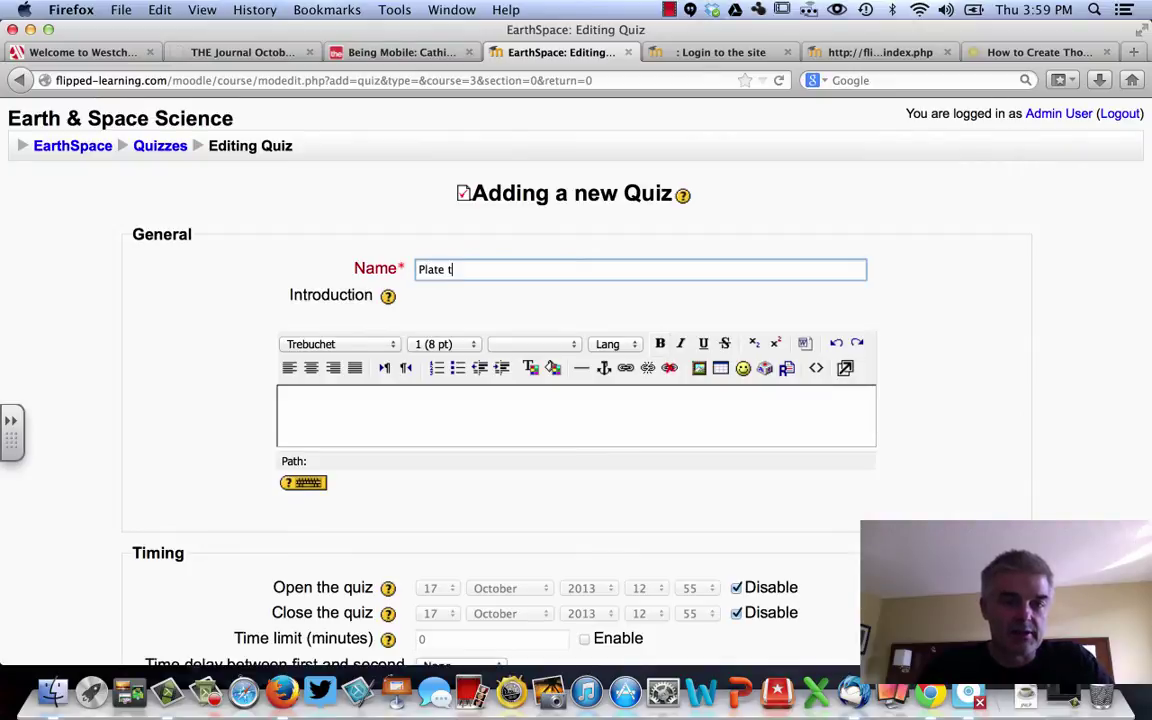
pyautogui.write('echtonics')
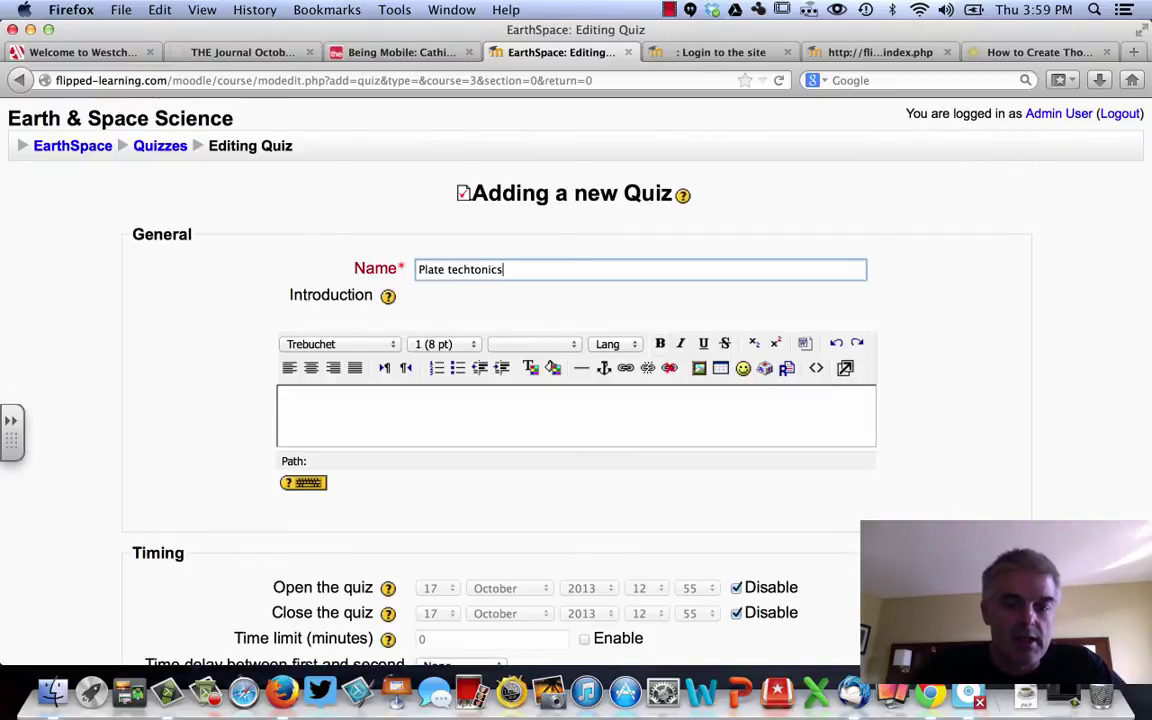
# Step: Enable the quiz's time limit and set it to 45 minutes
pyautogui.scroll(-5, 576, 400)
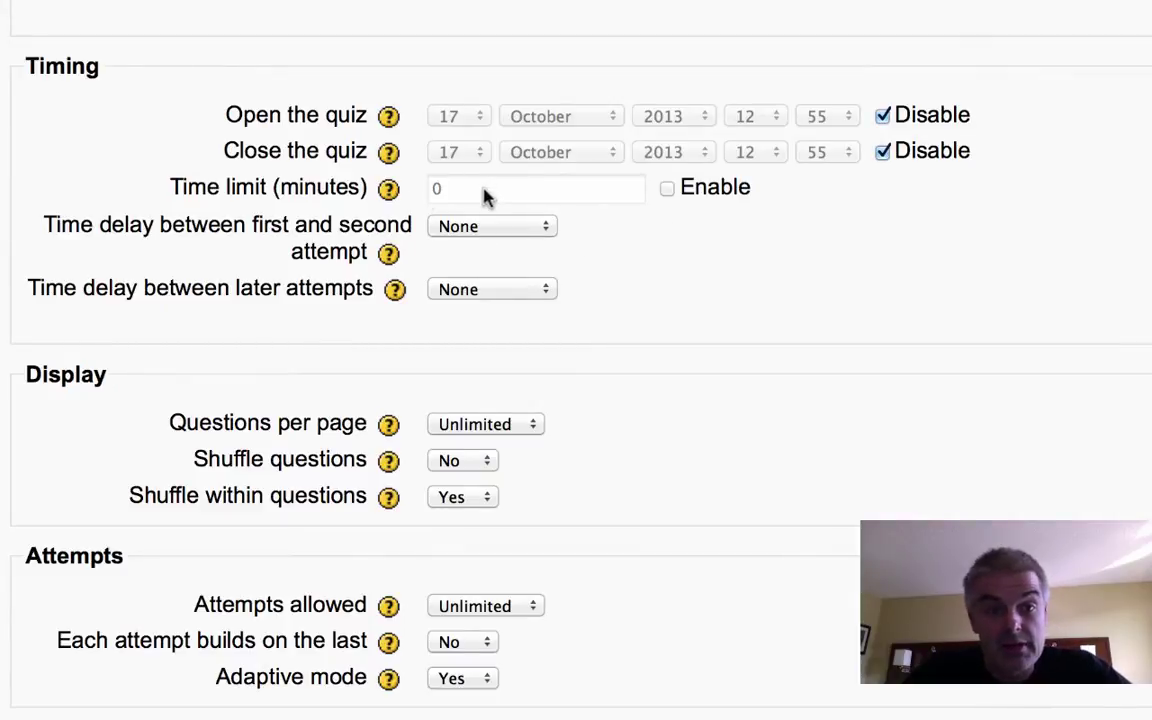
pyautogui.click(667, 189)
pyautogui.click(330, 172)
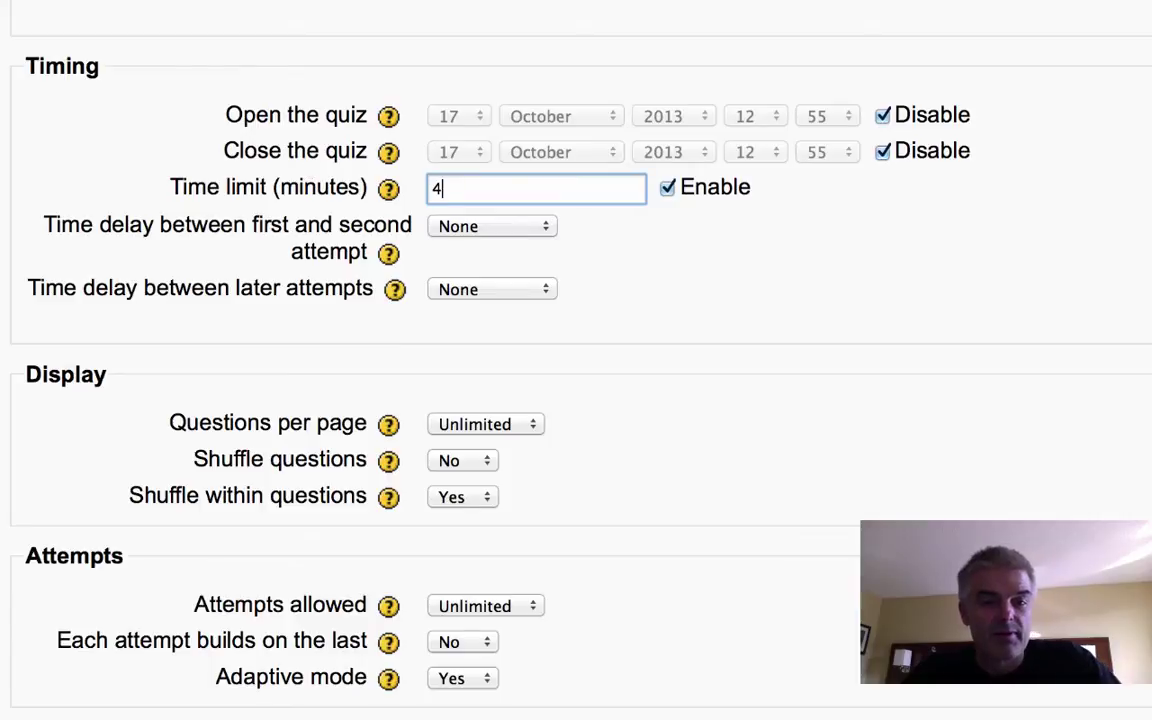
pyautogui.scroll(3, 458, 245)
pyautogui.scroll(-10, 462, 249)
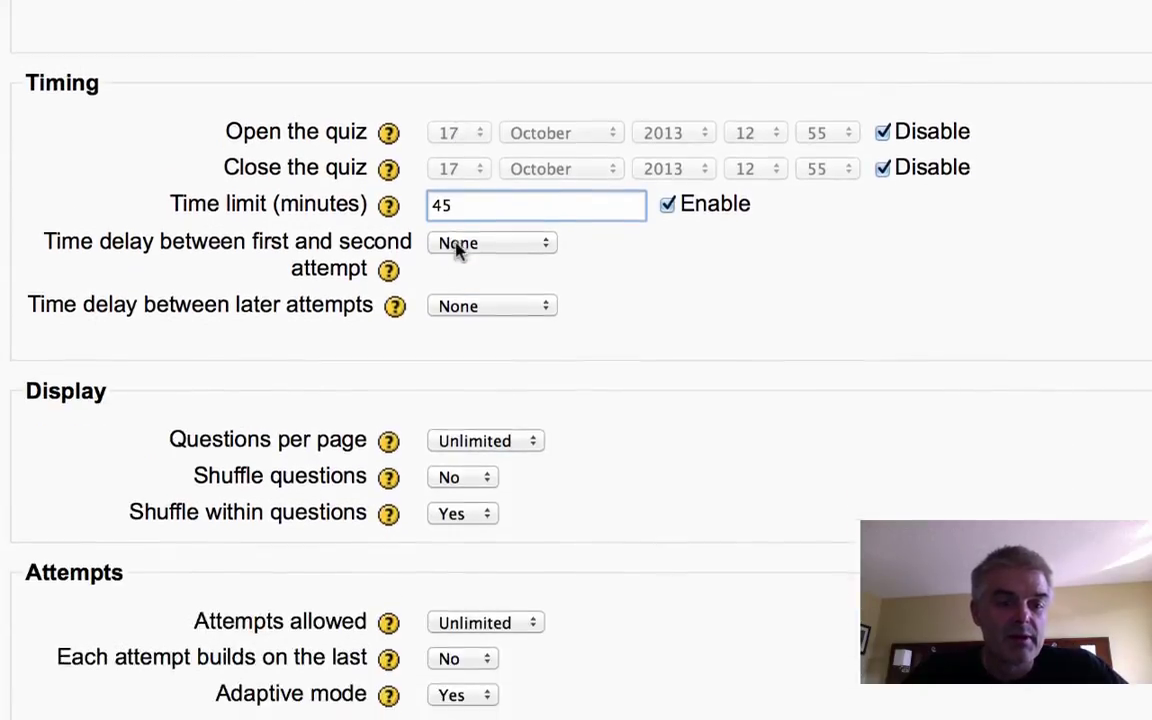
# Step: Enter a required password for the quiz and save it, showing its question editing page
pyautogui.scroll(-3, 456, 248)
pyautogui.scroll(10, 455, 250)
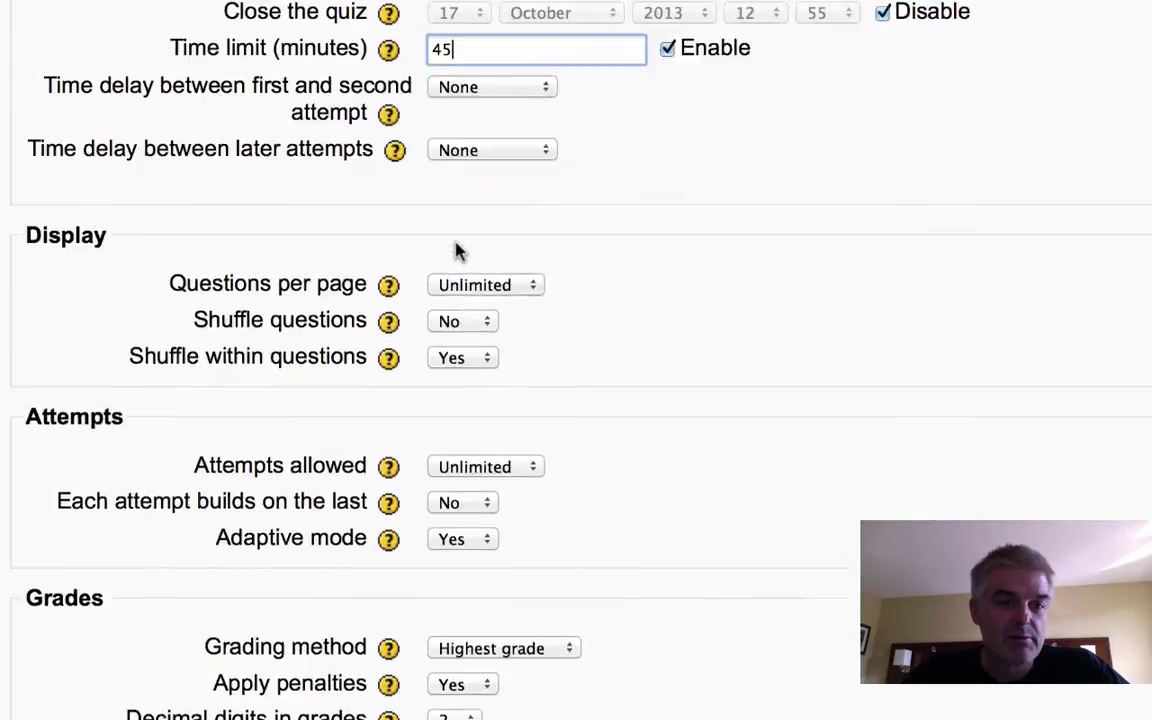
pyautogui.scroll(2, 455, 250)
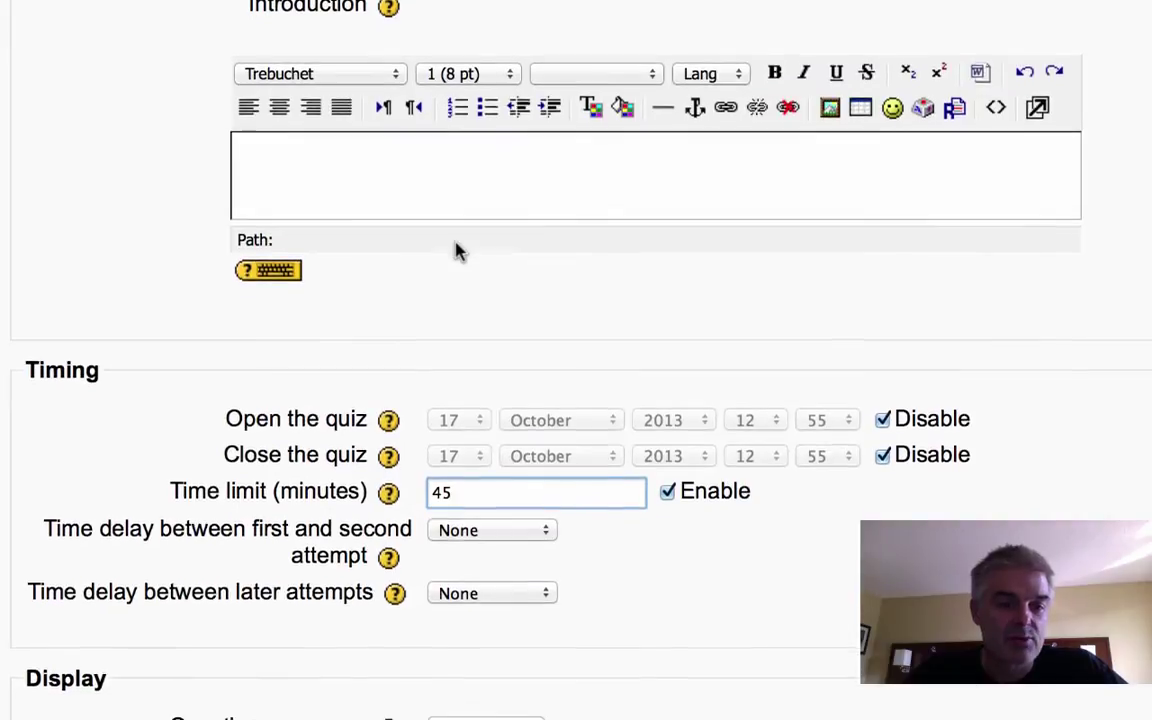
pyautogui.scroll(-2, 455, 250)
pyautogui.scroll(-5, 455, 250)
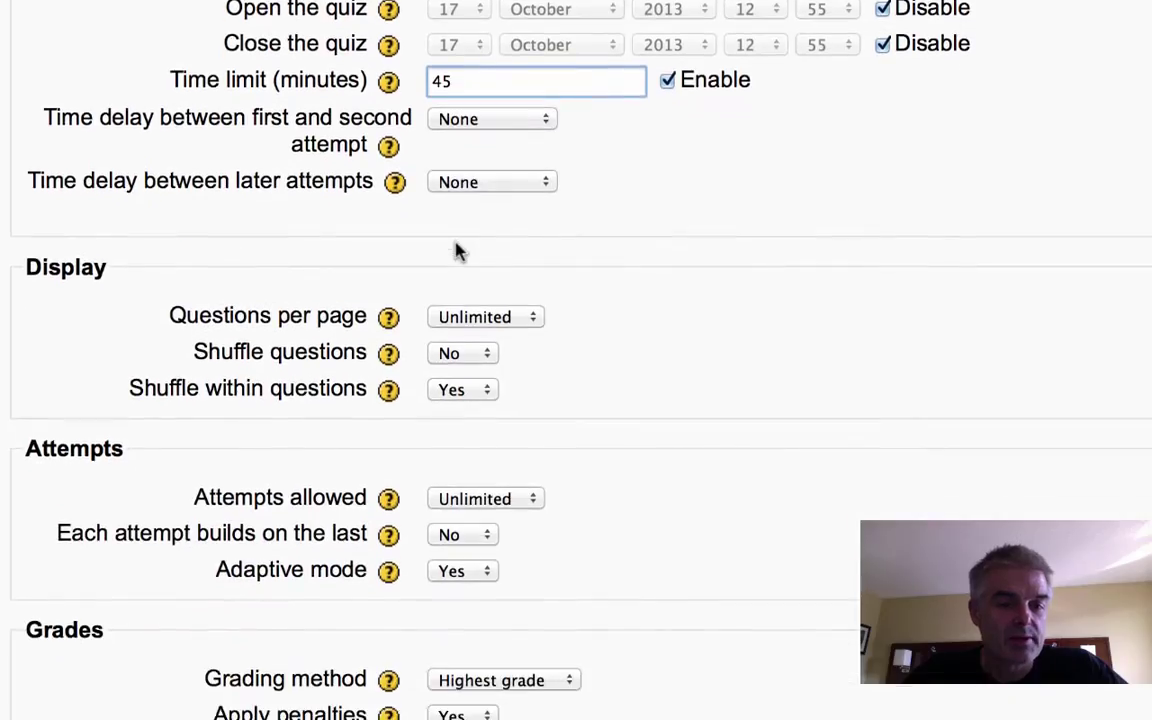
pyautogui.scroll(-6, 455, 250)
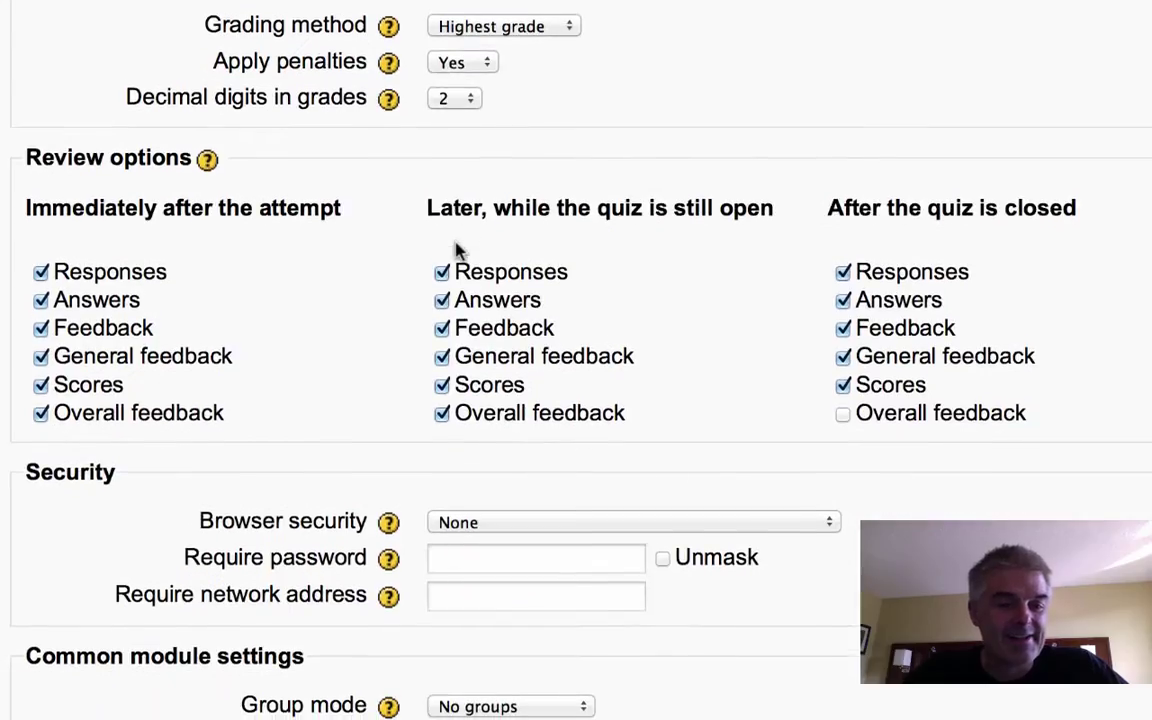
pyautogui.click(478, 458)
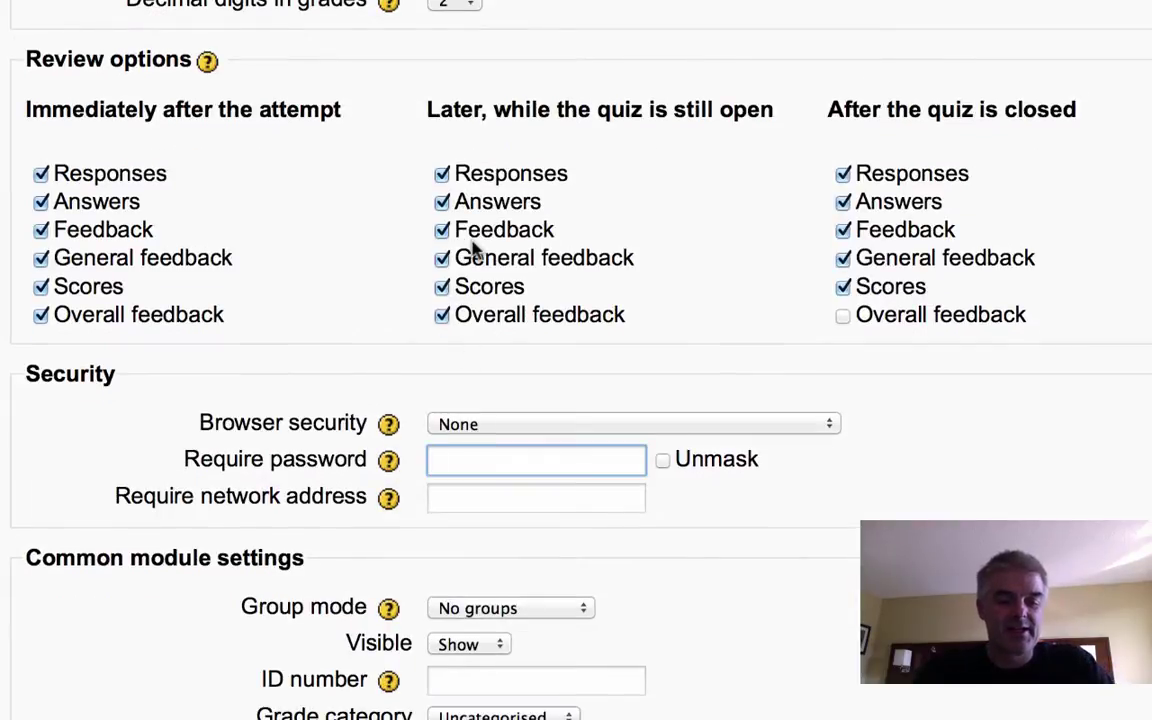
pyautogui.write('••••••')
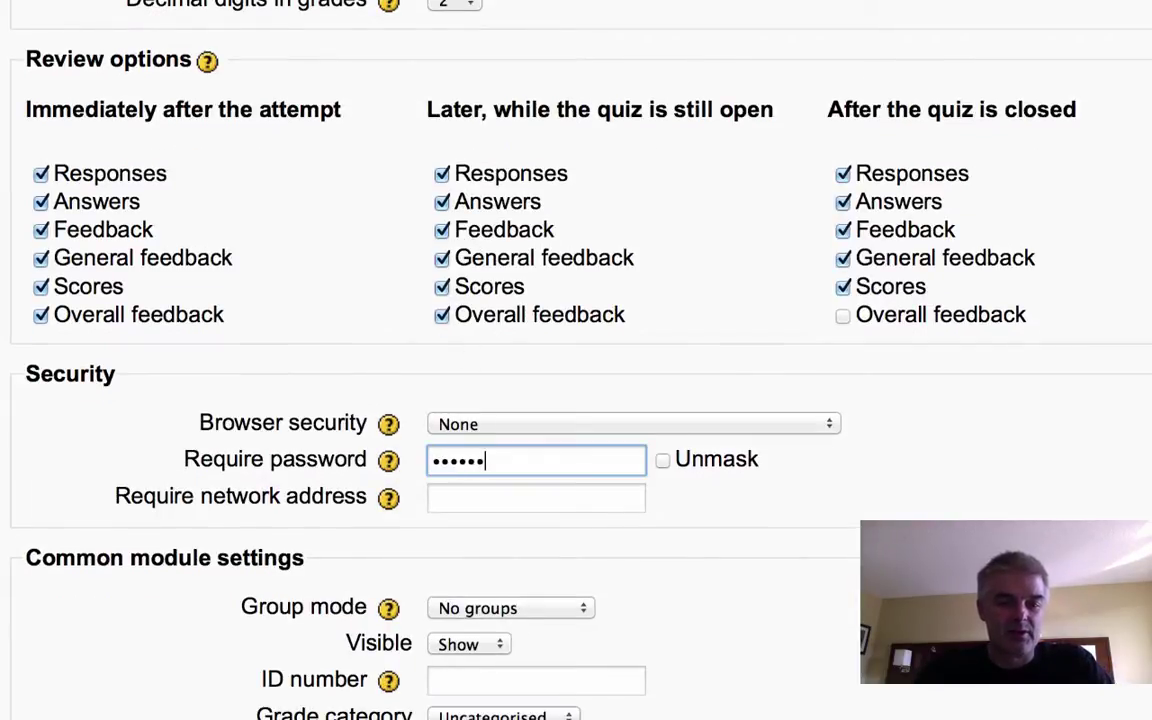
pyautogui.scroll(-7, 600, 450)
pyautogui.click(705, 624)
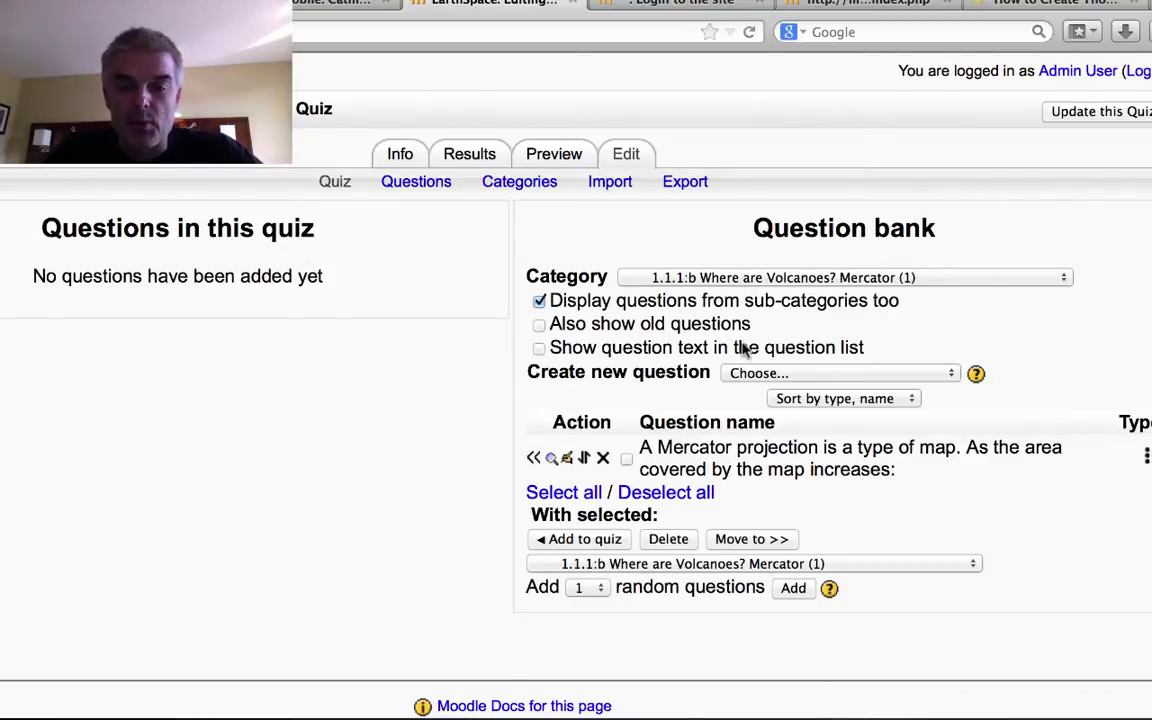
# Step: Choose the category 1.2.1 Taking a Ride on the Lithospheric Plates and add 1 random question to the quiz
pyautogui.click(688, 564)
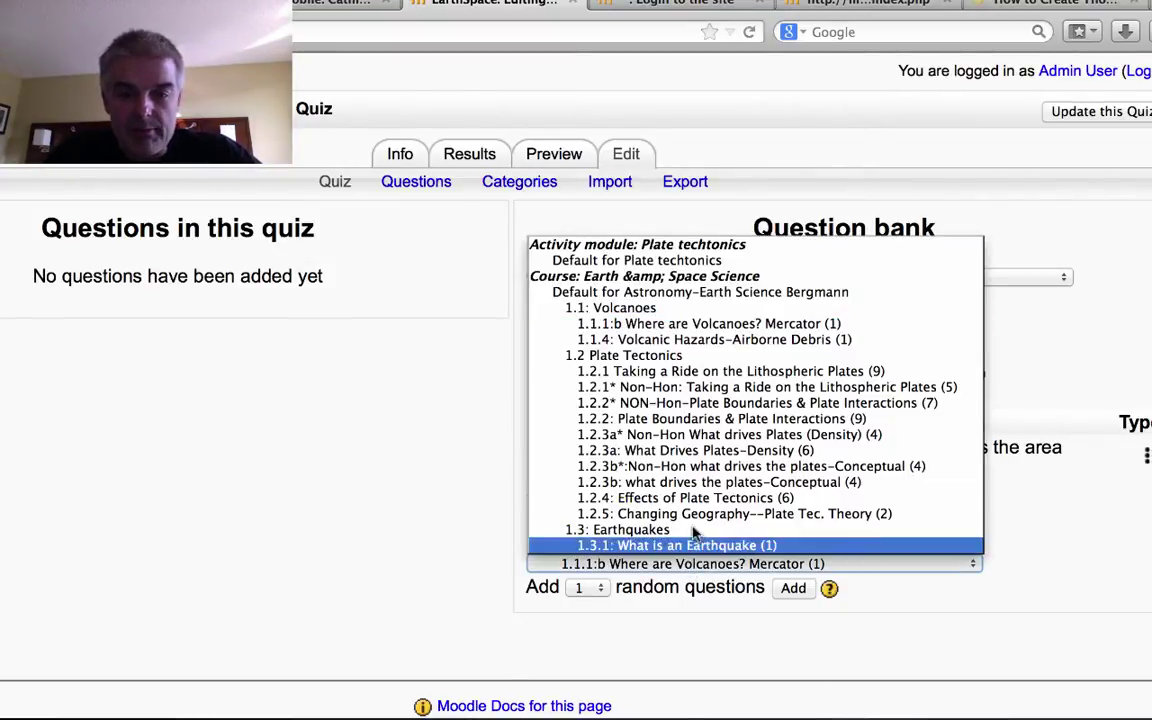
pyautogui.click(713, 371)
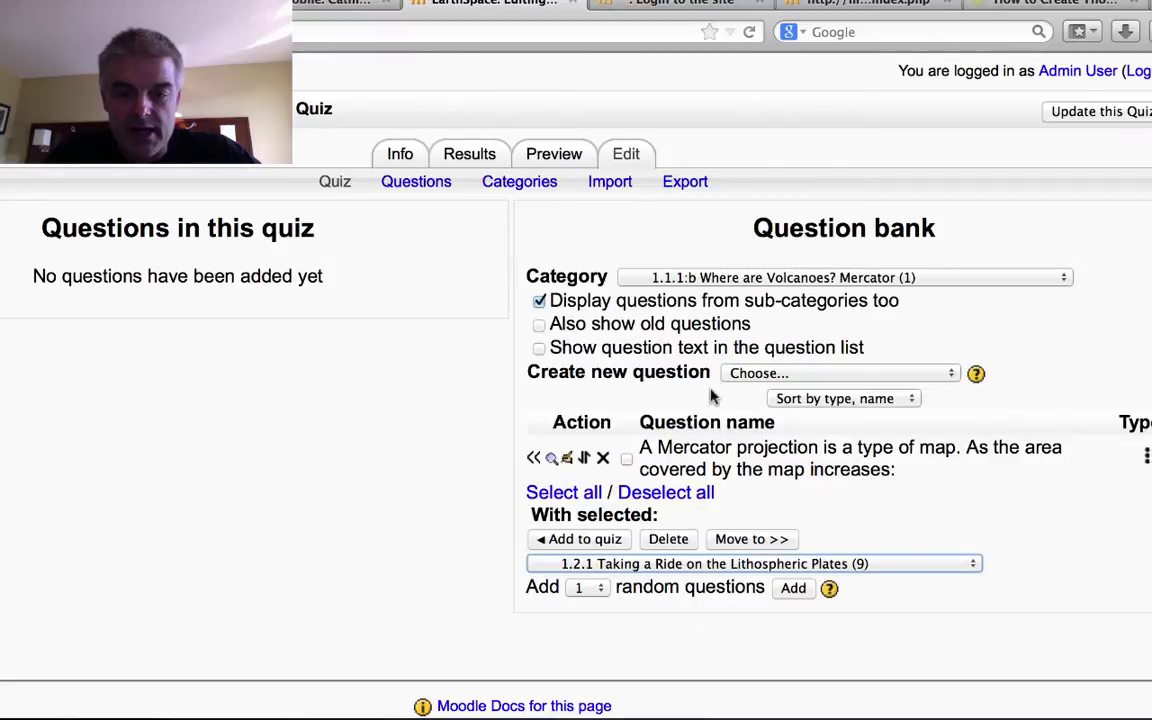
pyautogui.click(592, 590)
pyautogui.click(588, 609)
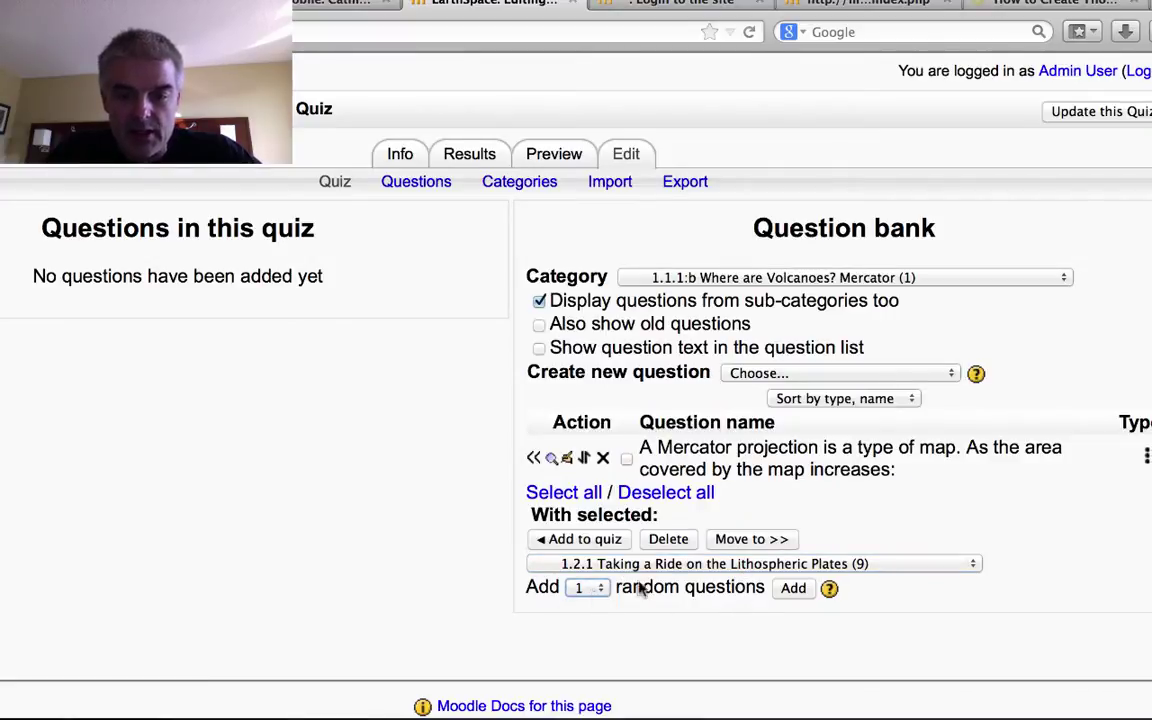
pyautogui.click(793, 590)
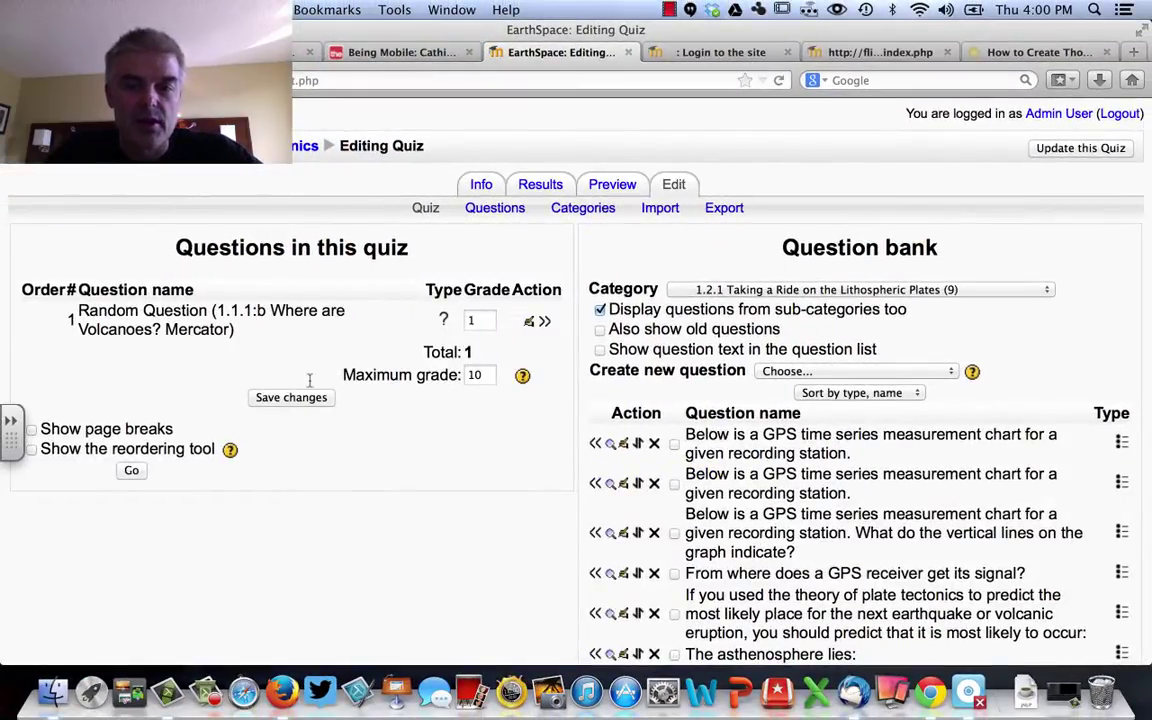
# Step: Switch the question bank to category 1.2.2: Plate Boundaries & Plate Interactions and add 2 random questions from it to the quiz
pyautogui.scroll(-2, 400, 478)
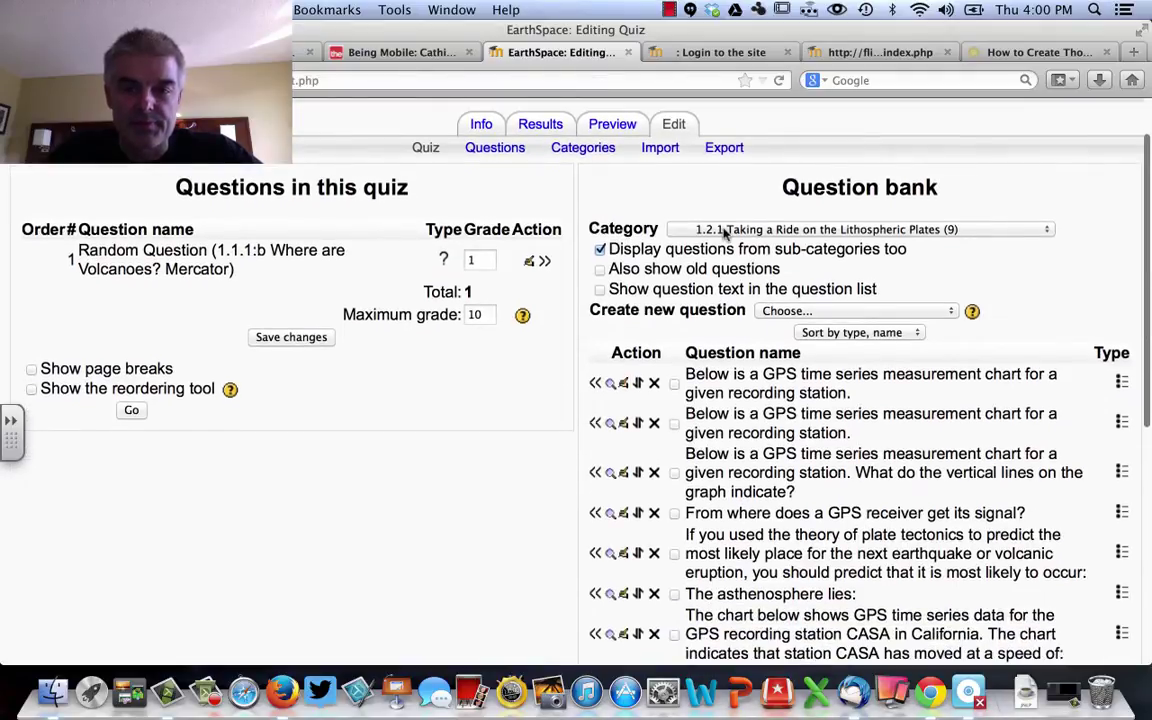
pyautogui.click(726, 233)
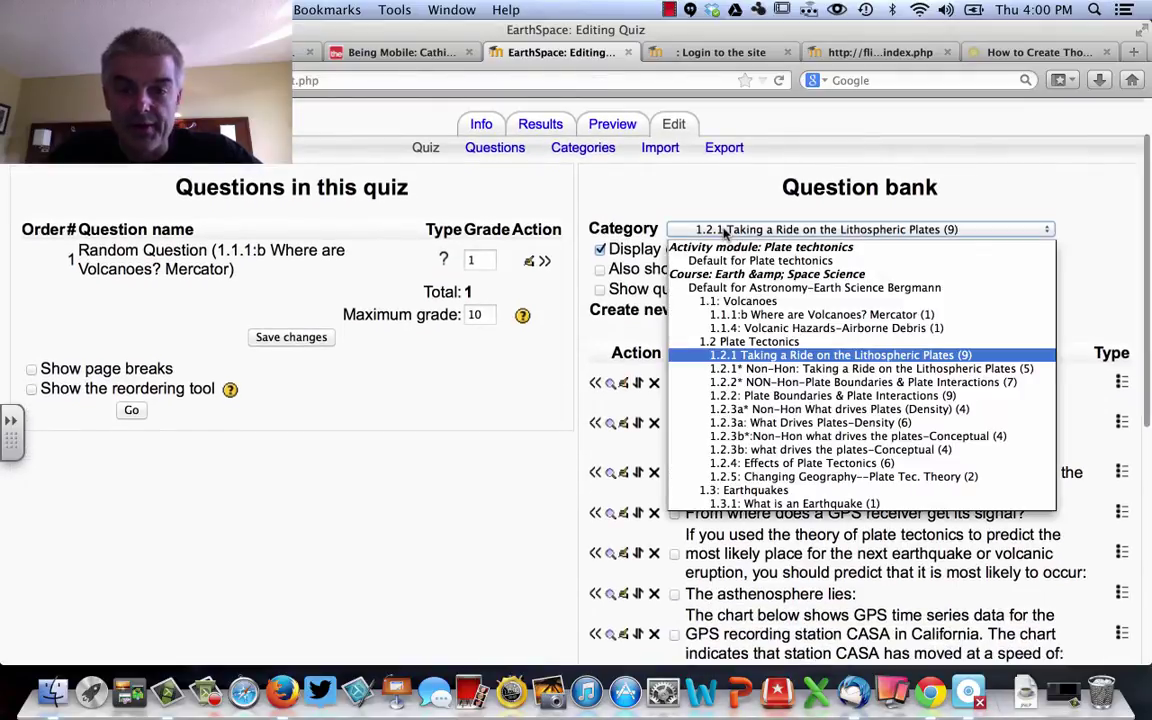
pyautogui.click(756, 396)
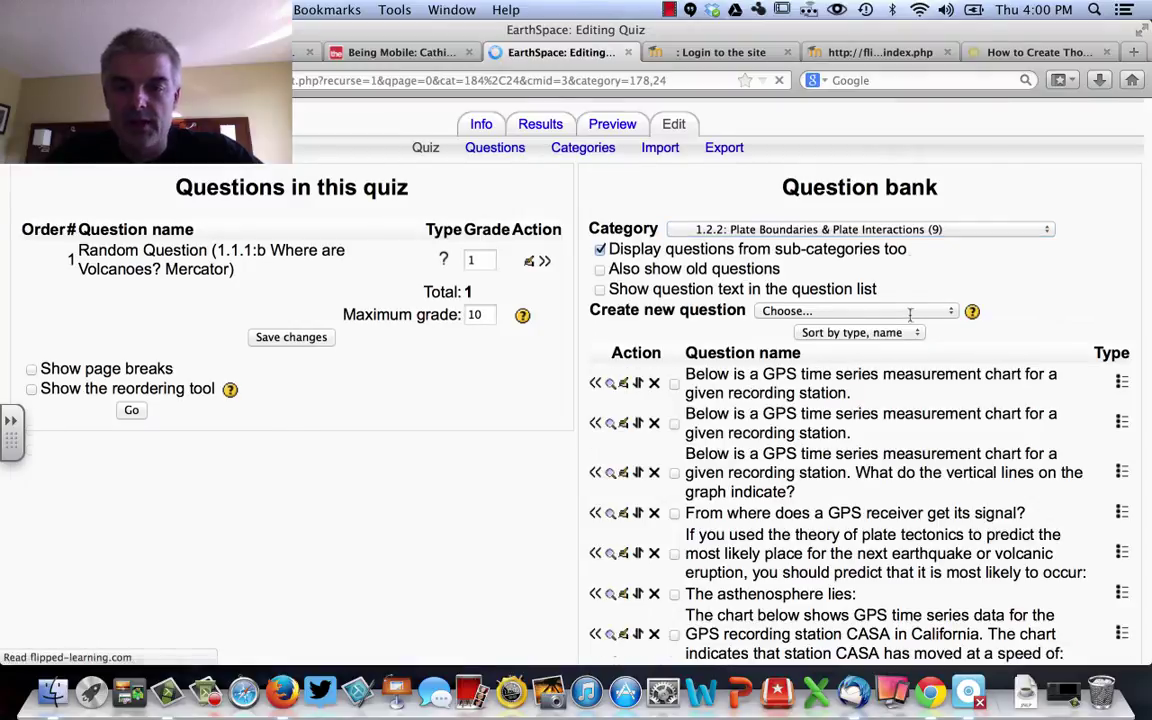
pyautogui.scroll(-6, 858, 422)
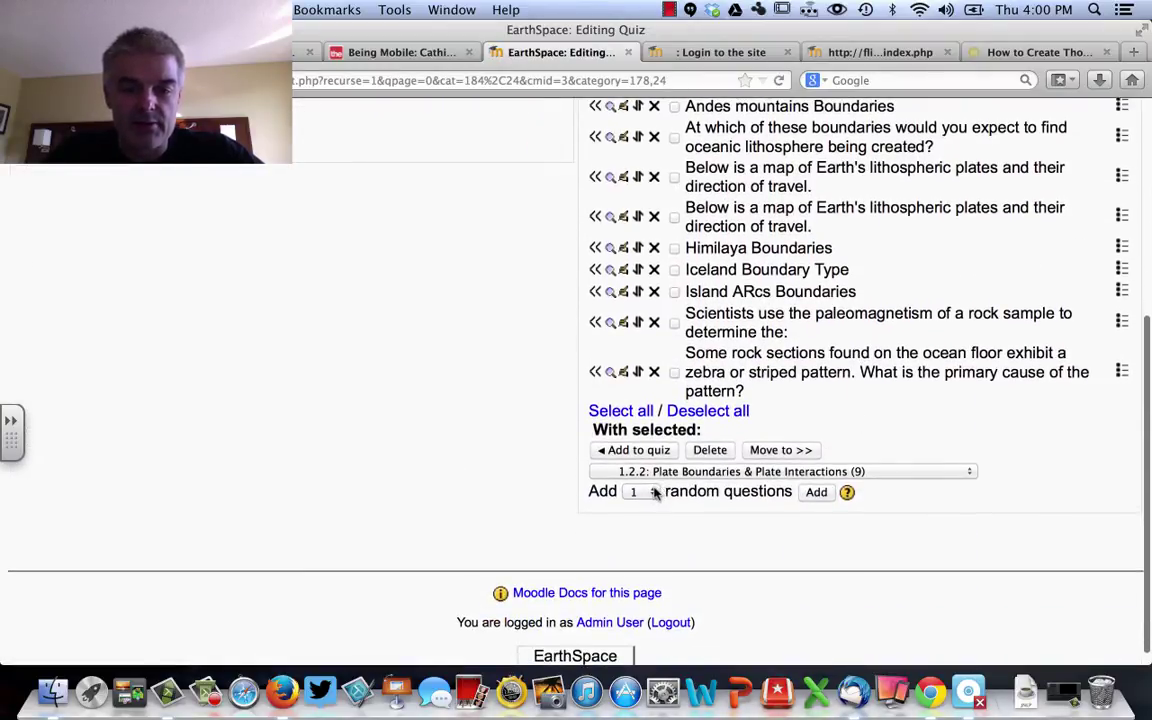
pyautogui.click(652, 492)
pyautogui.click(646, 524)
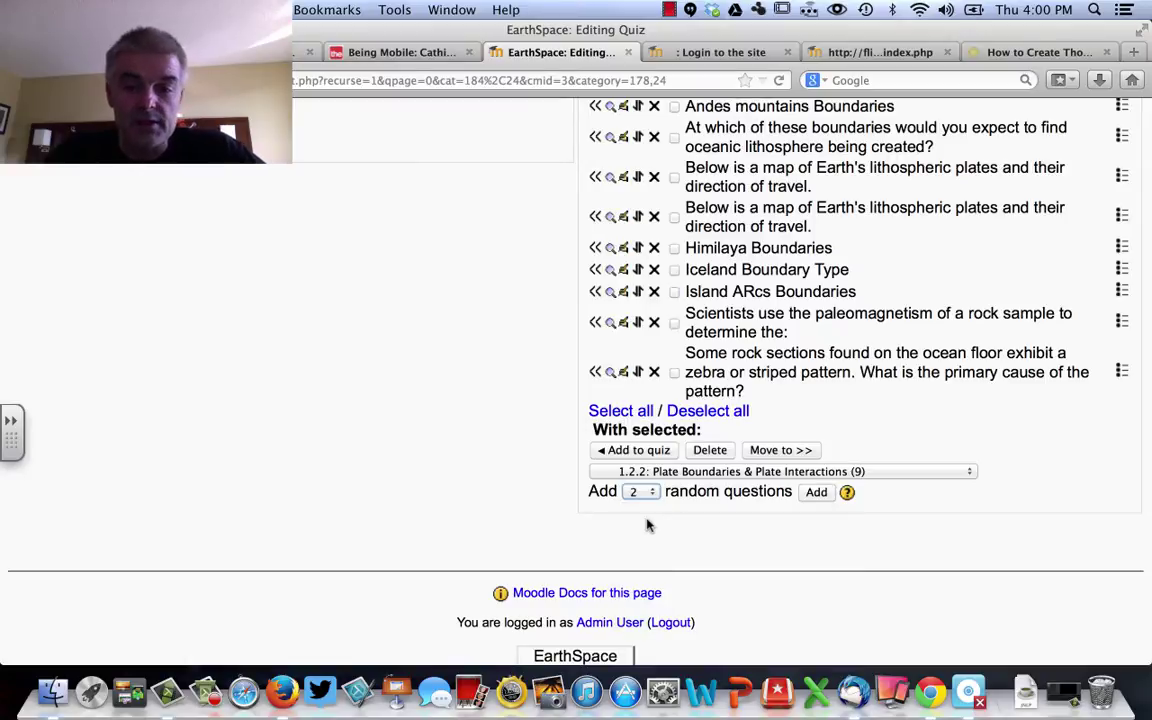
pyautogui.click(816, 493)
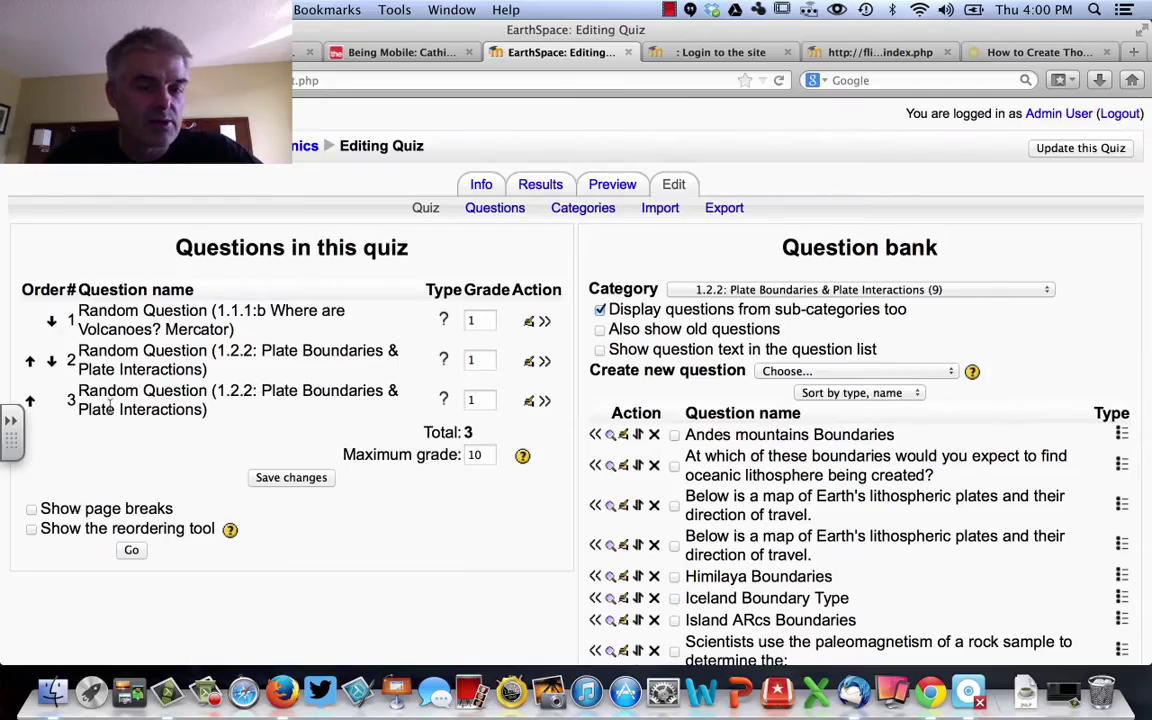
# Step: Choose the category 1.2.3a: What Drives Plates-Density and add 1 random question to the quiz
pyautogui.scroll(-5, 113, 424)
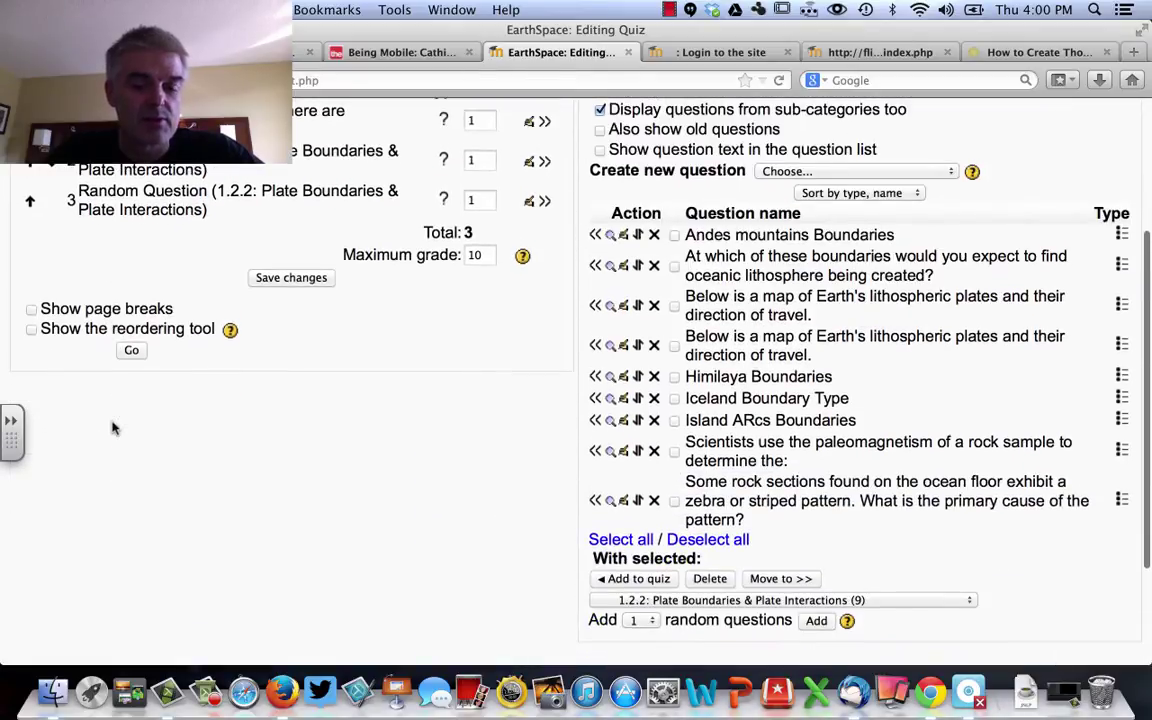
pyautogui.scroll(-2, 113, 428)
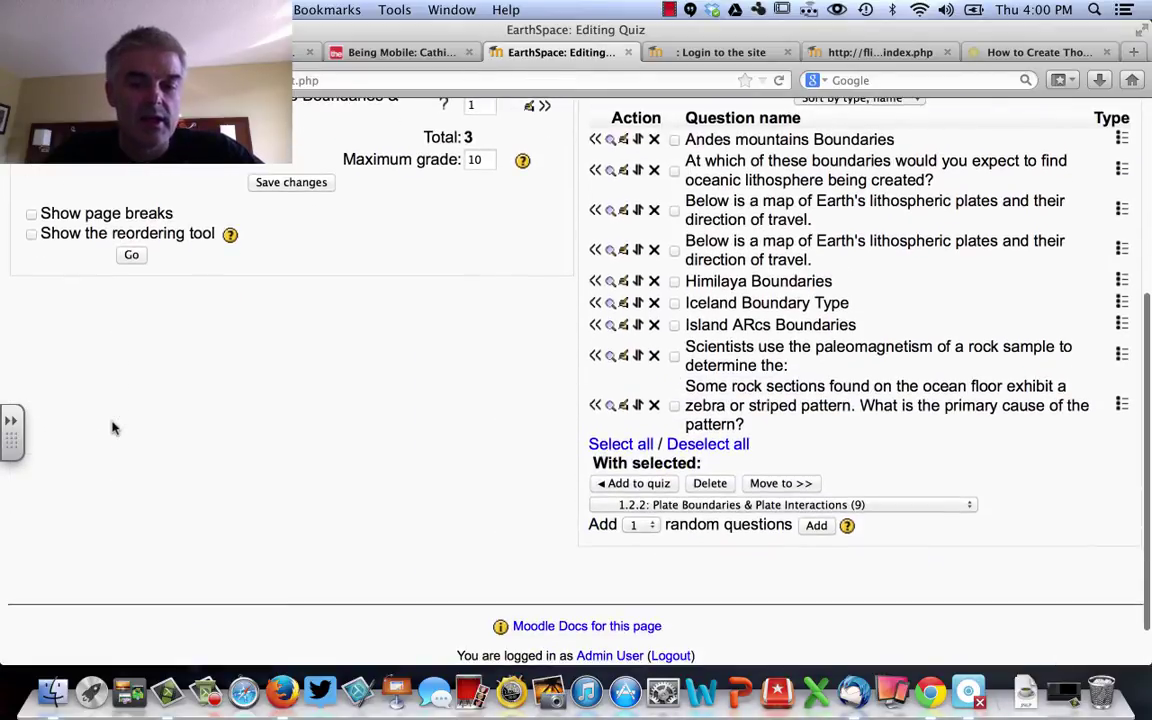
pyautogui.click(617, 507)
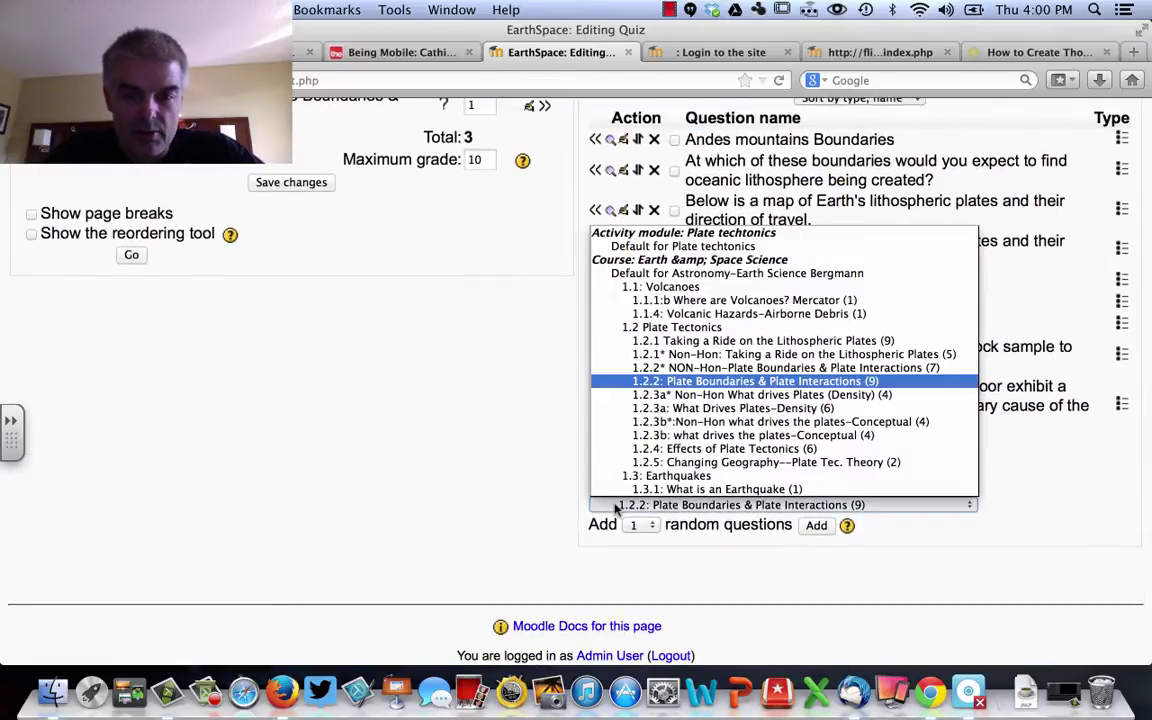
pyautogui.click(695, 408)
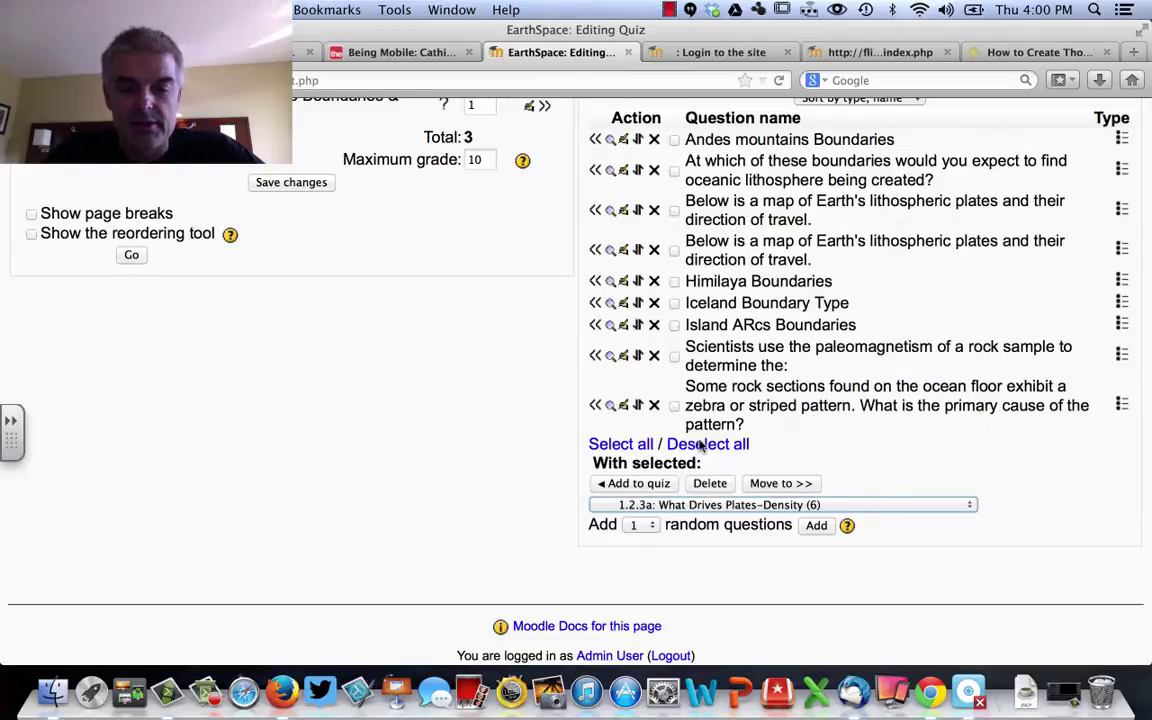
pyautogui.click(814, 525)
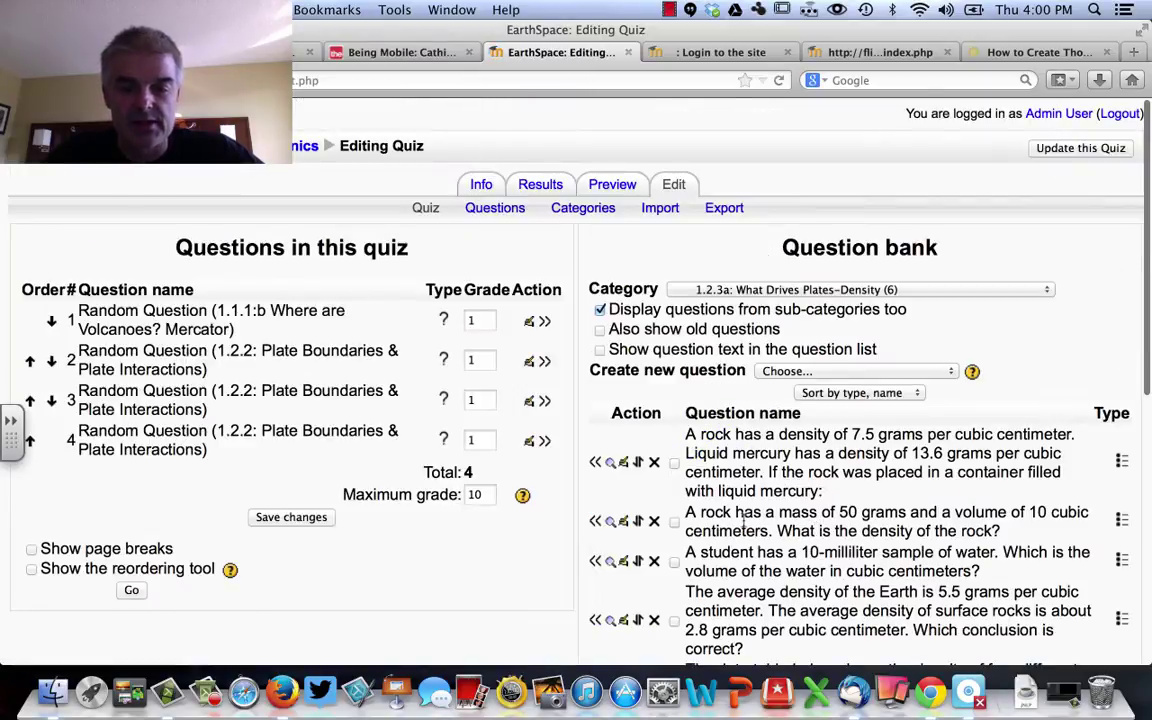
# Step: Choose the category 1.2.3b: what drives the plates-Conceptual and add 1 random question to the quiz
pyautogui.scroll(-10, 744, 525)
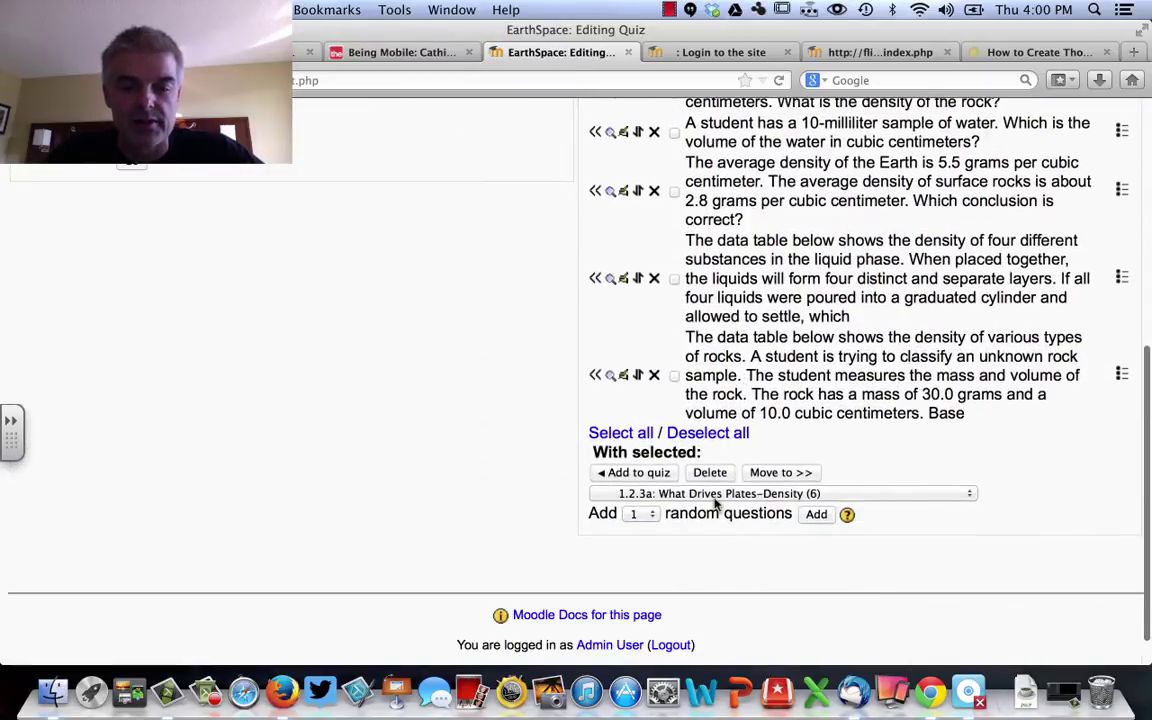
pyautogui.click(714, 497)
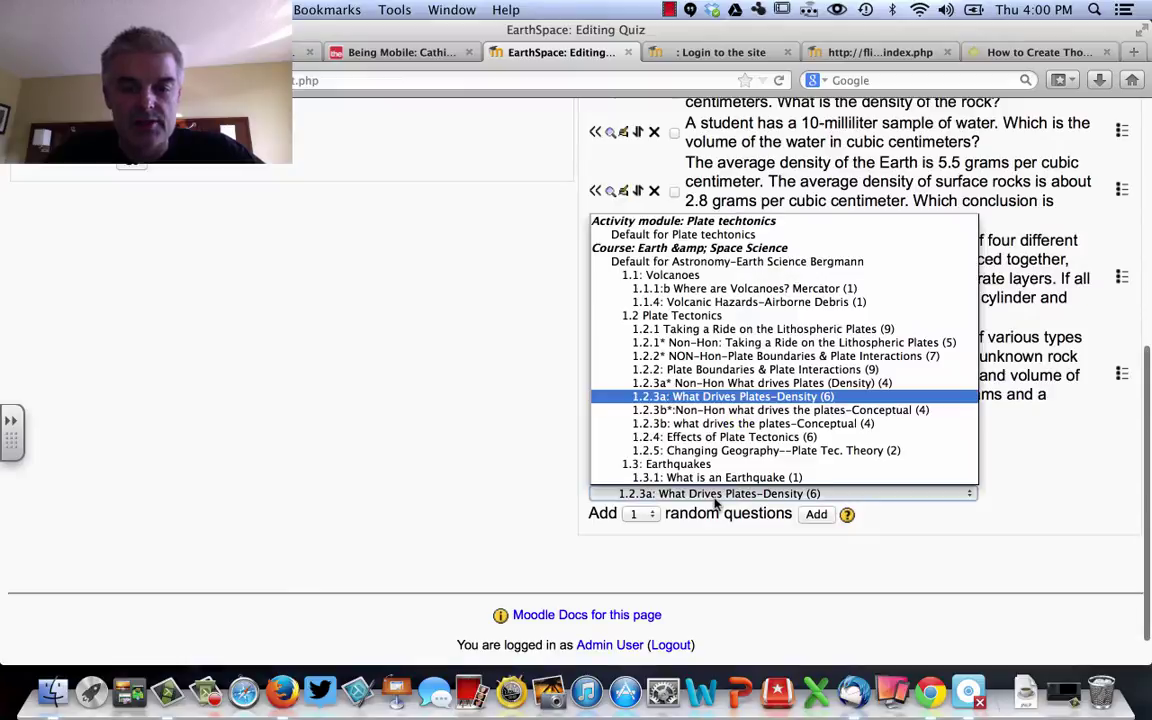
pyautogui.click(714, 423)
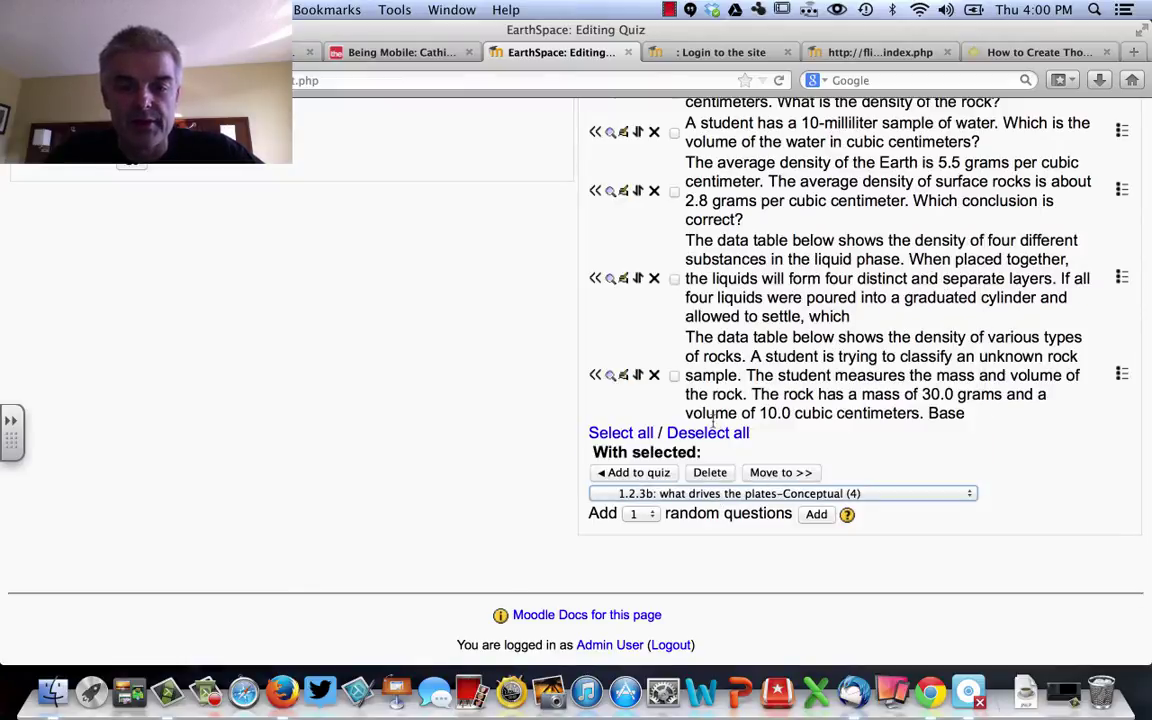
pyautogui.click(814, 514)
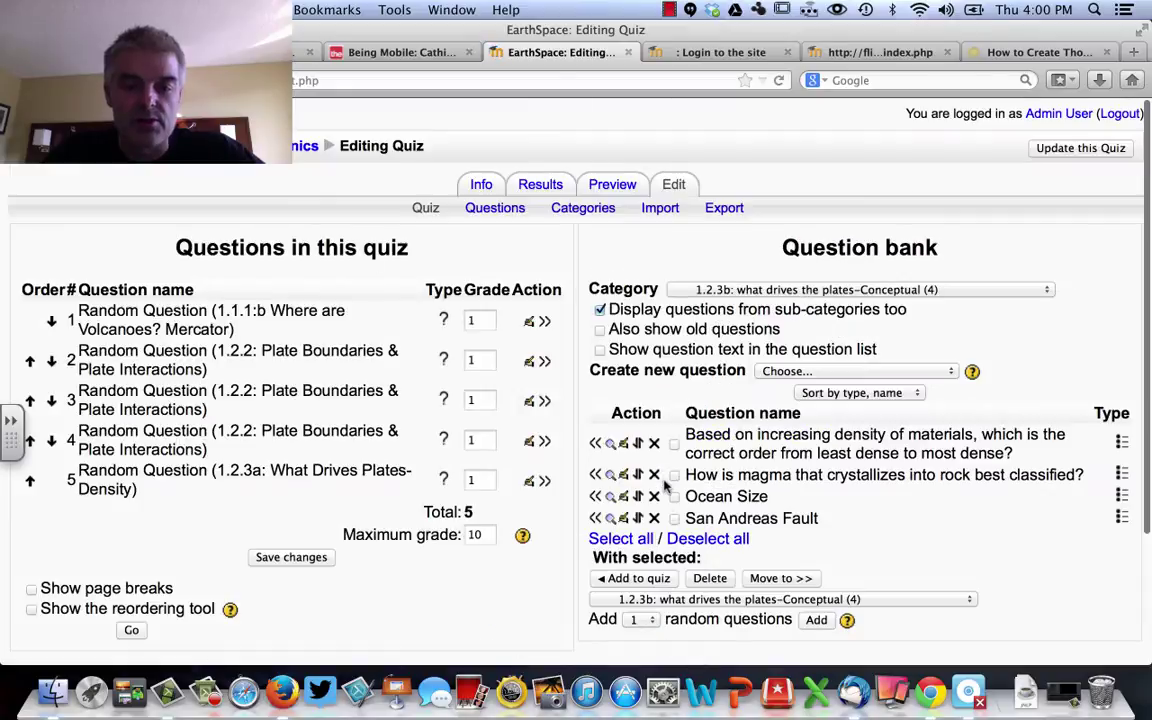
# Step: Check the quiz's question list, return to the Earth & Space Science course page and turn course editing off
pyautogui.scroll(-3, 665, 484)
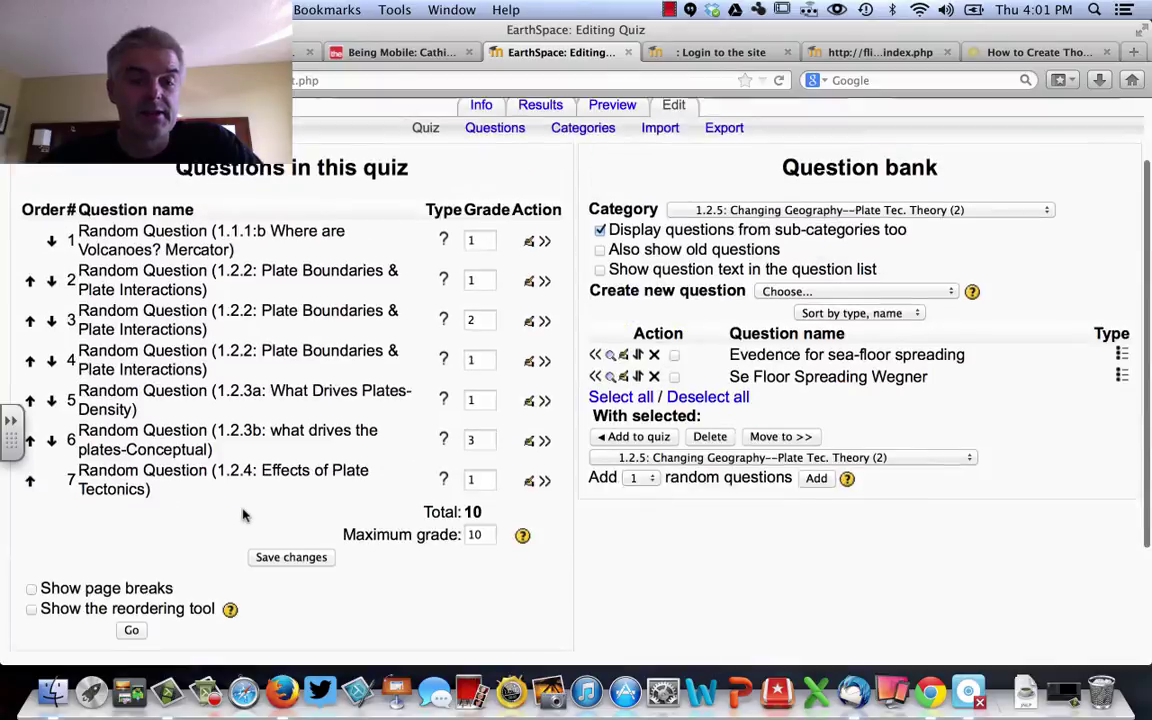
pyautogui.scroll(-2, 244, 514)
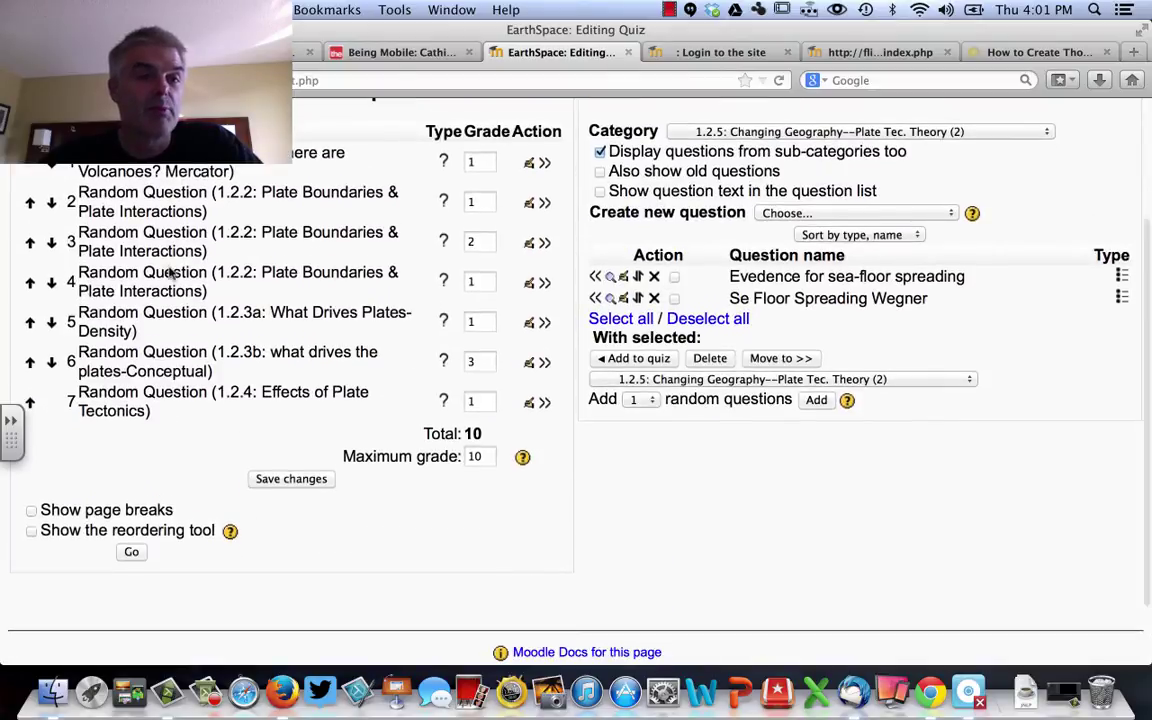
pyautogui.scroll(4, 576, 380)
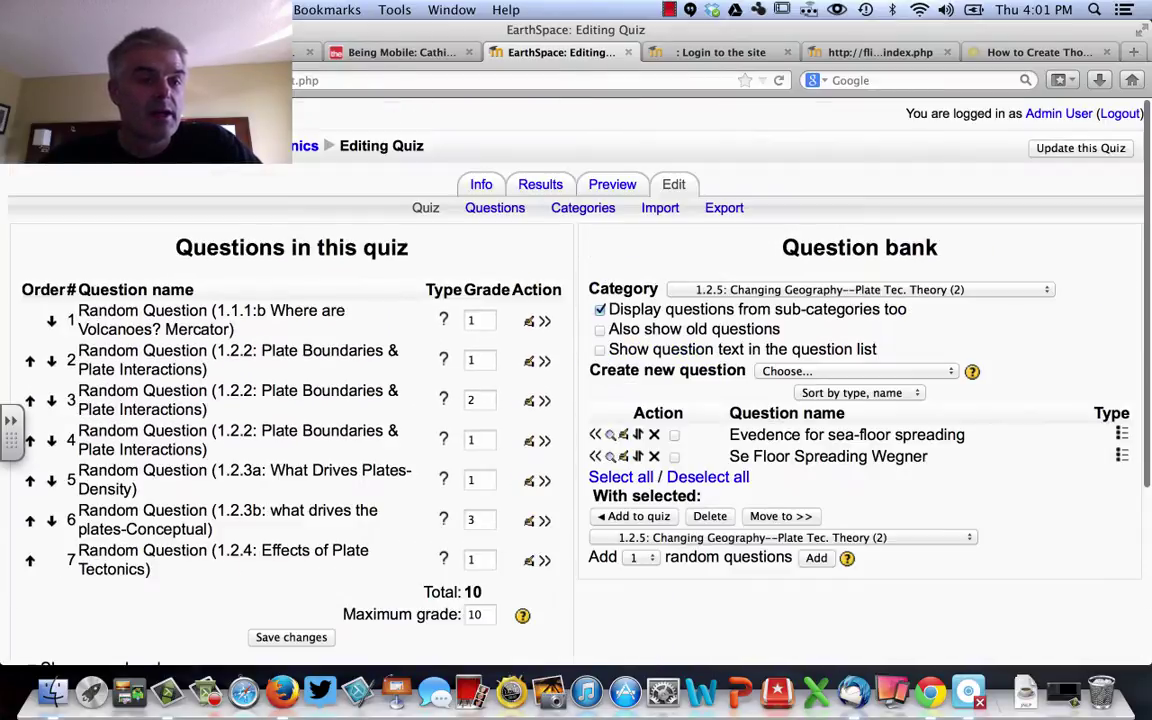
pyautogui.click(270, 147)
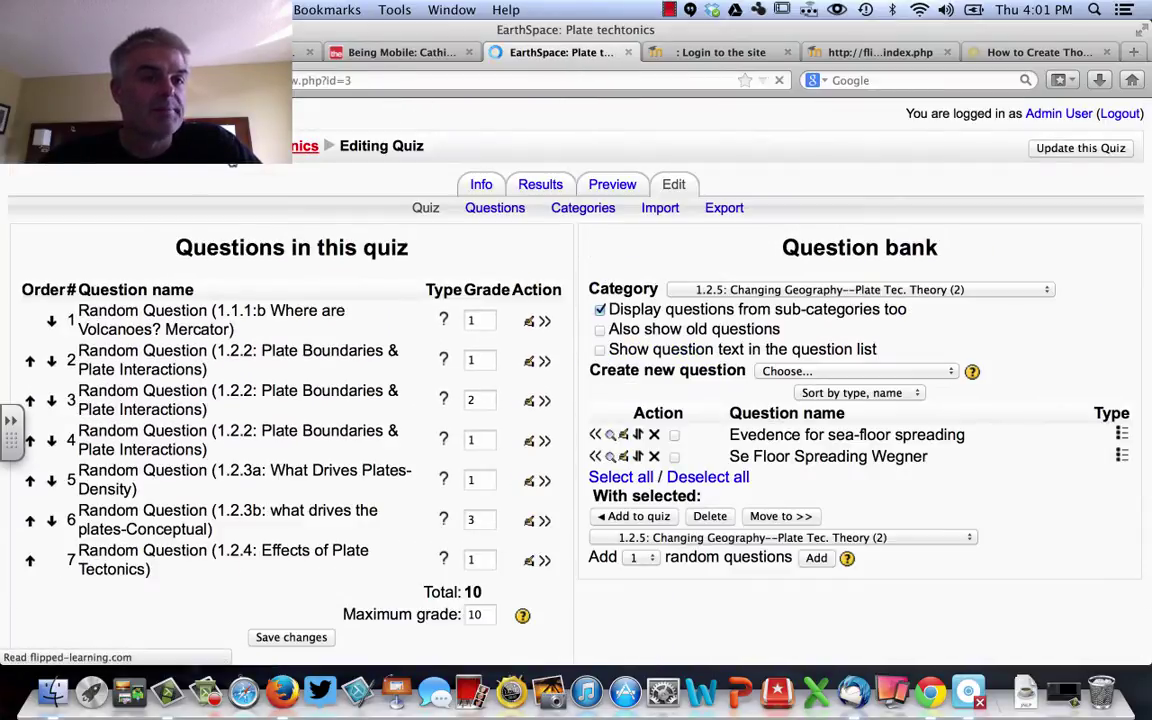
pyautogui.click(85, 150)
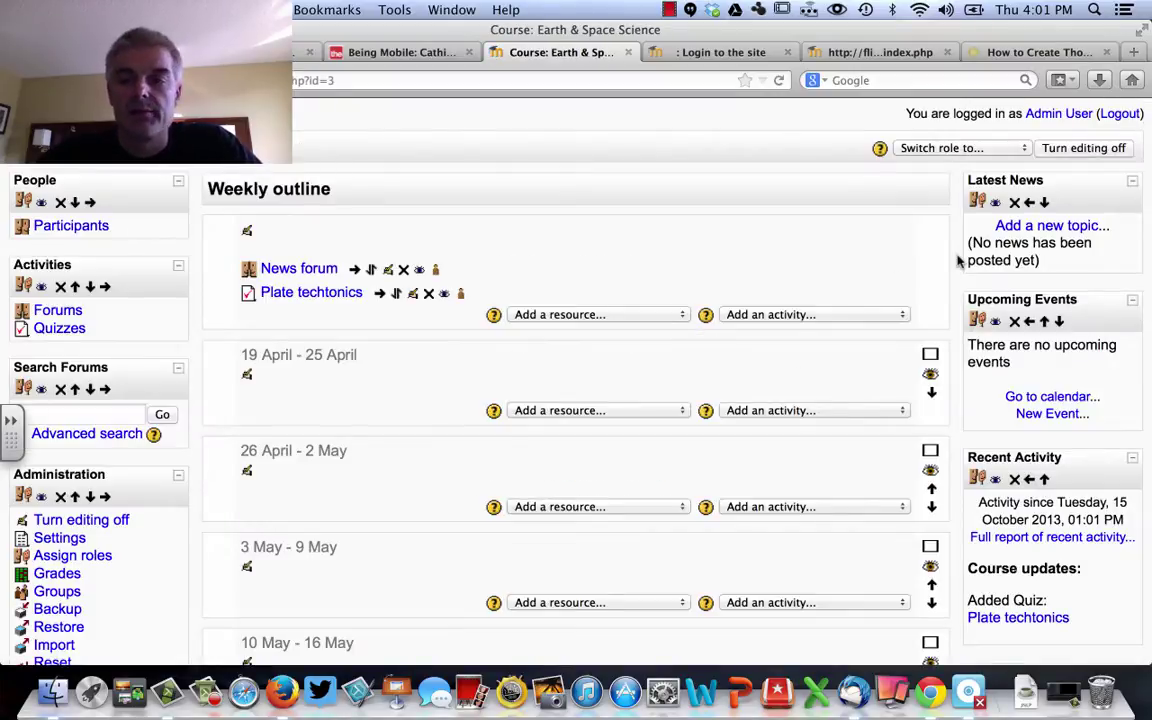
pyautogui.click(1080, 148)
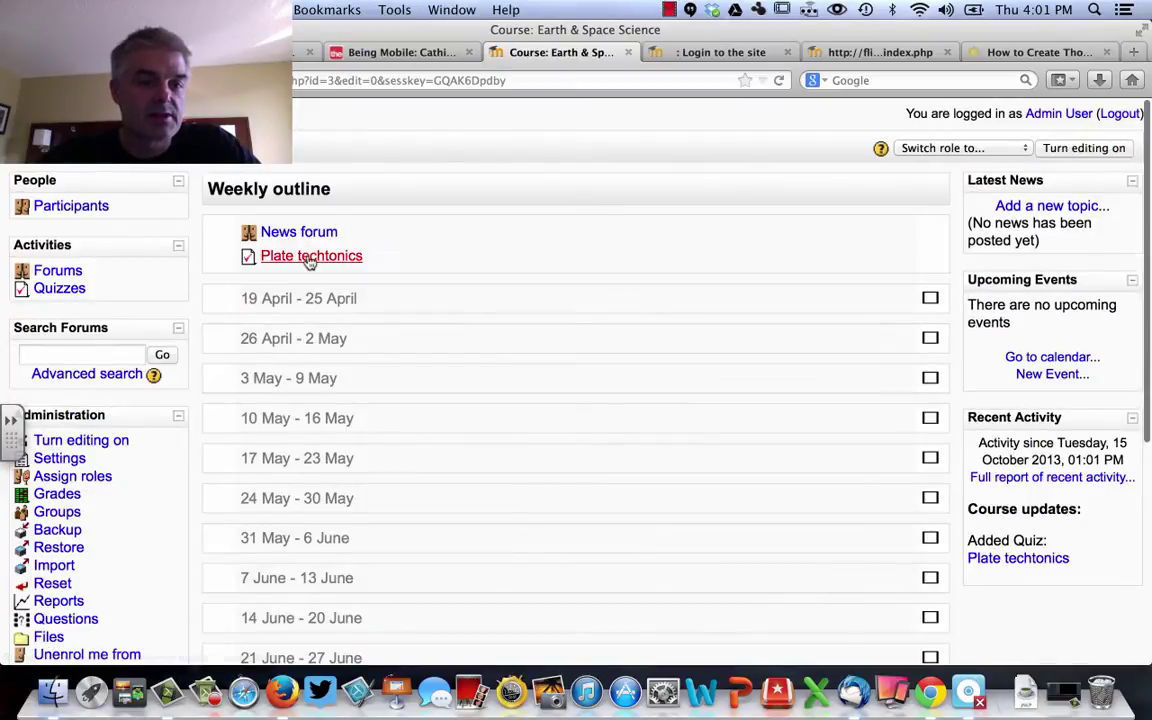
# Step: Start a preview attempt of the Plate techtonics quiz by entering the quiz password, and look through its questions
pyautogui.click(310, 257)
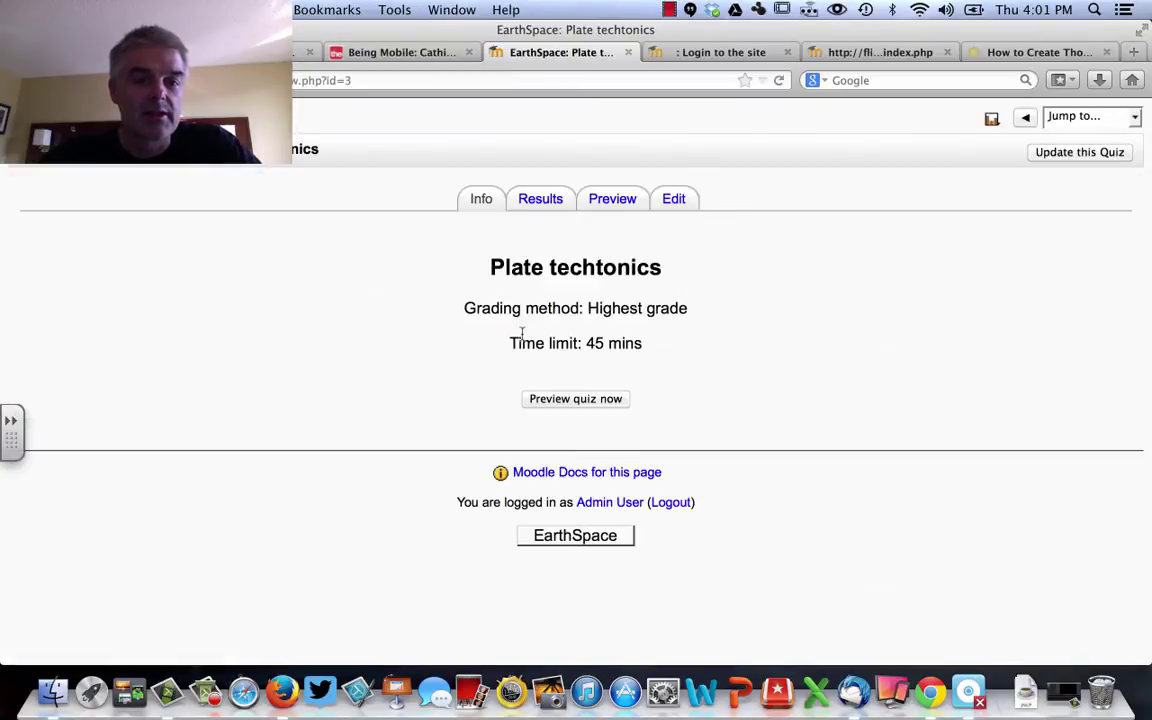
pyautogui.click(585, 400)
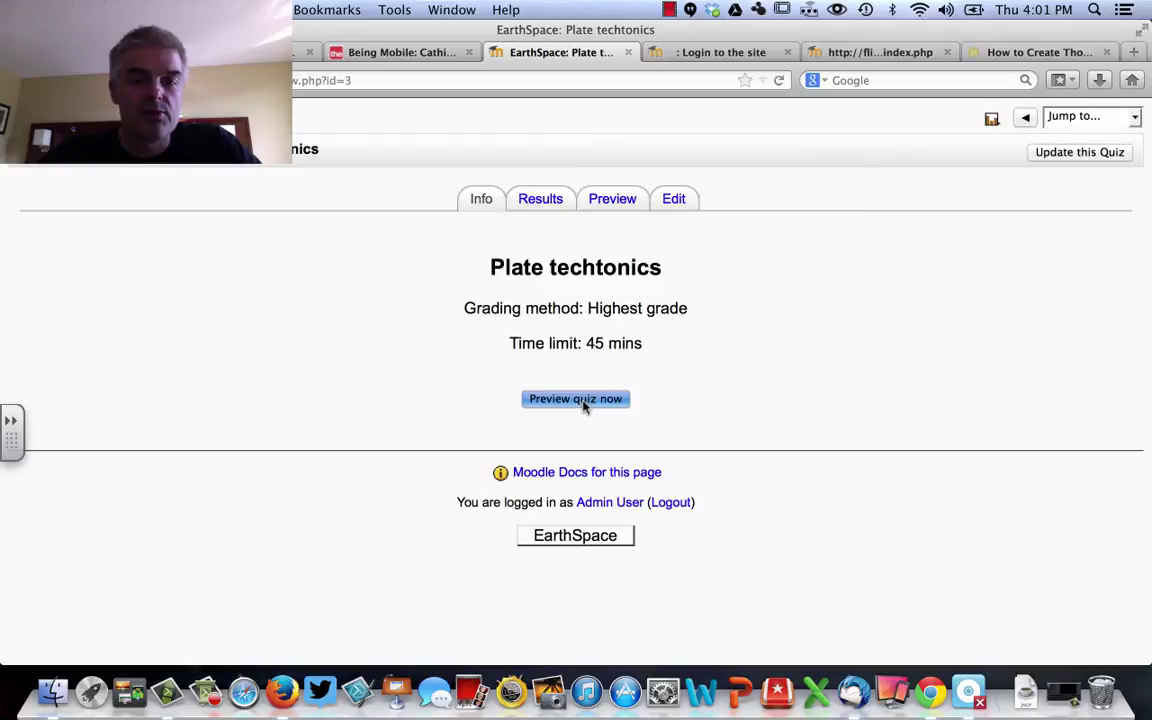
pyautogui.click(689, 350)
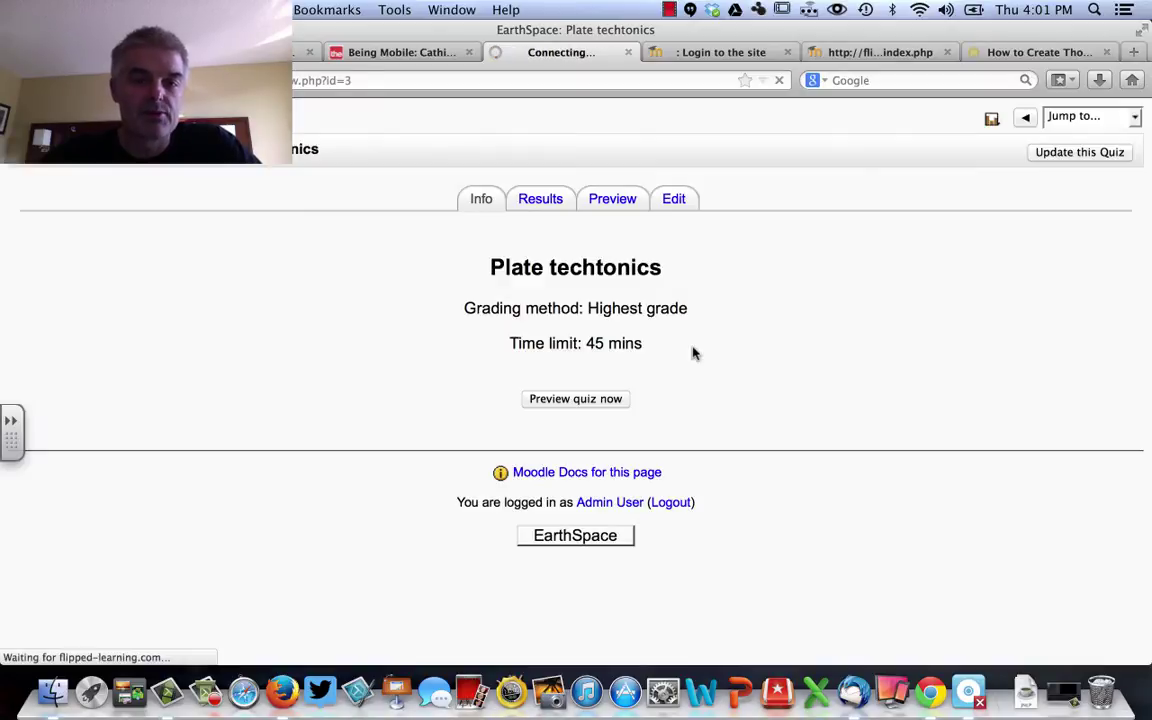
pyautogui.click(662, 181)
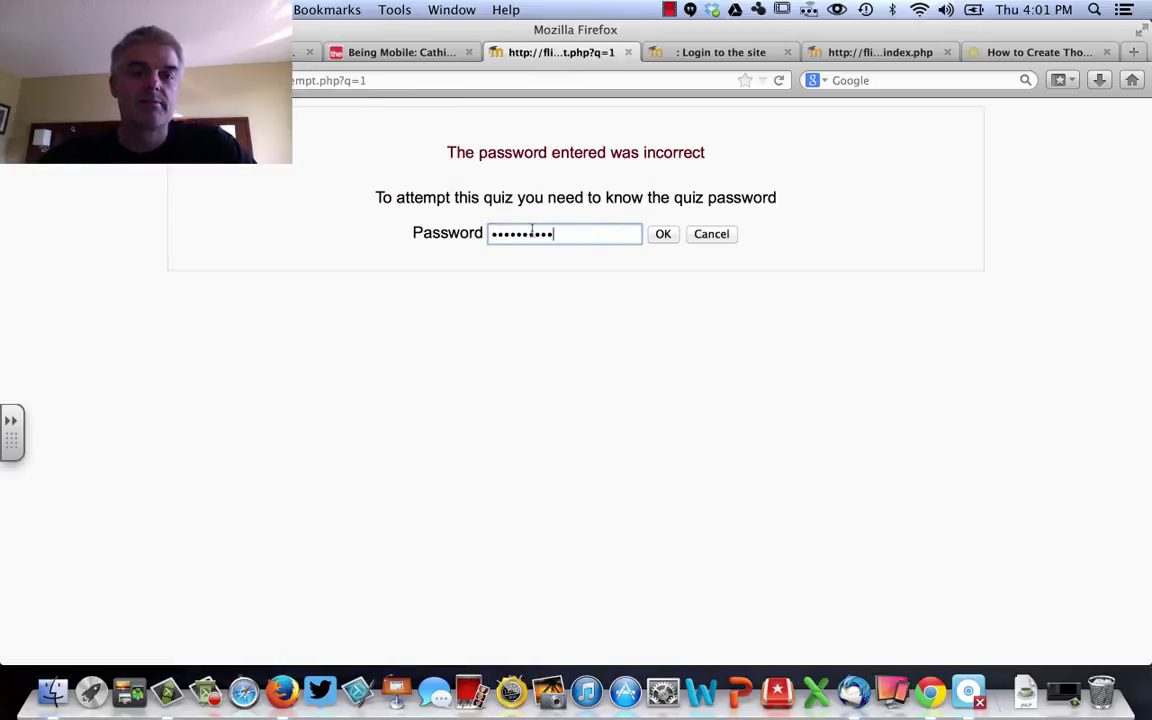
pyautogui.doubleClick(600, 232)
pyautogui.write('passwo')
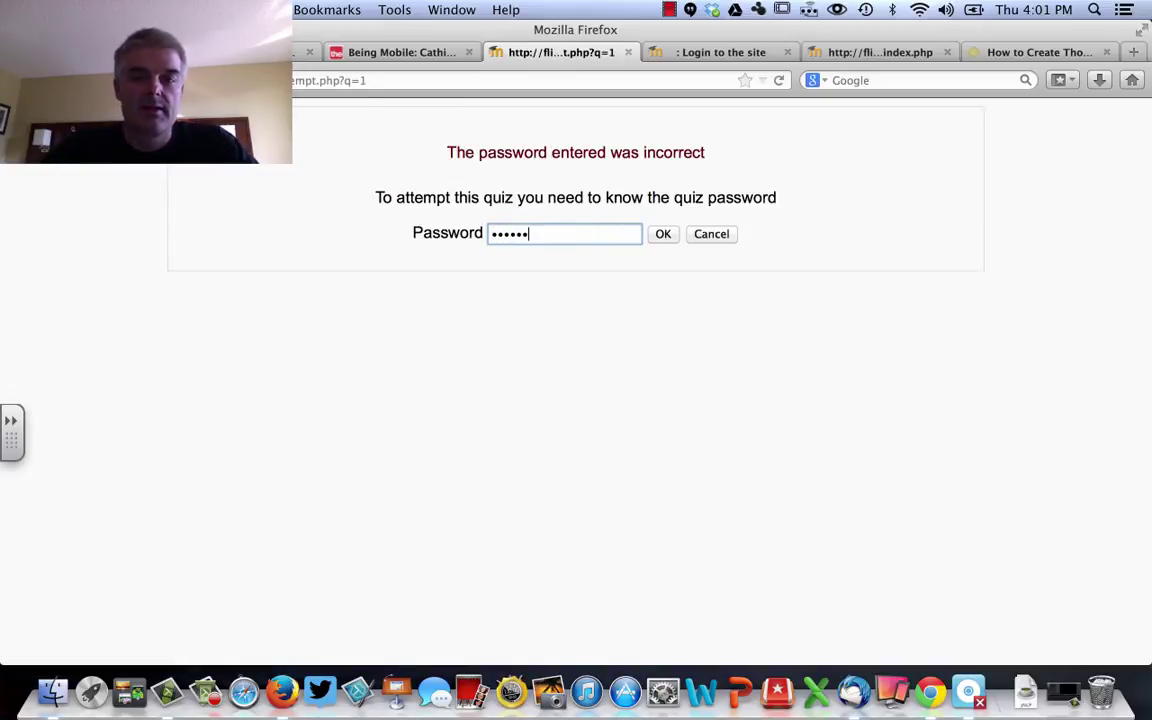
pyautogui.click(665, 235)
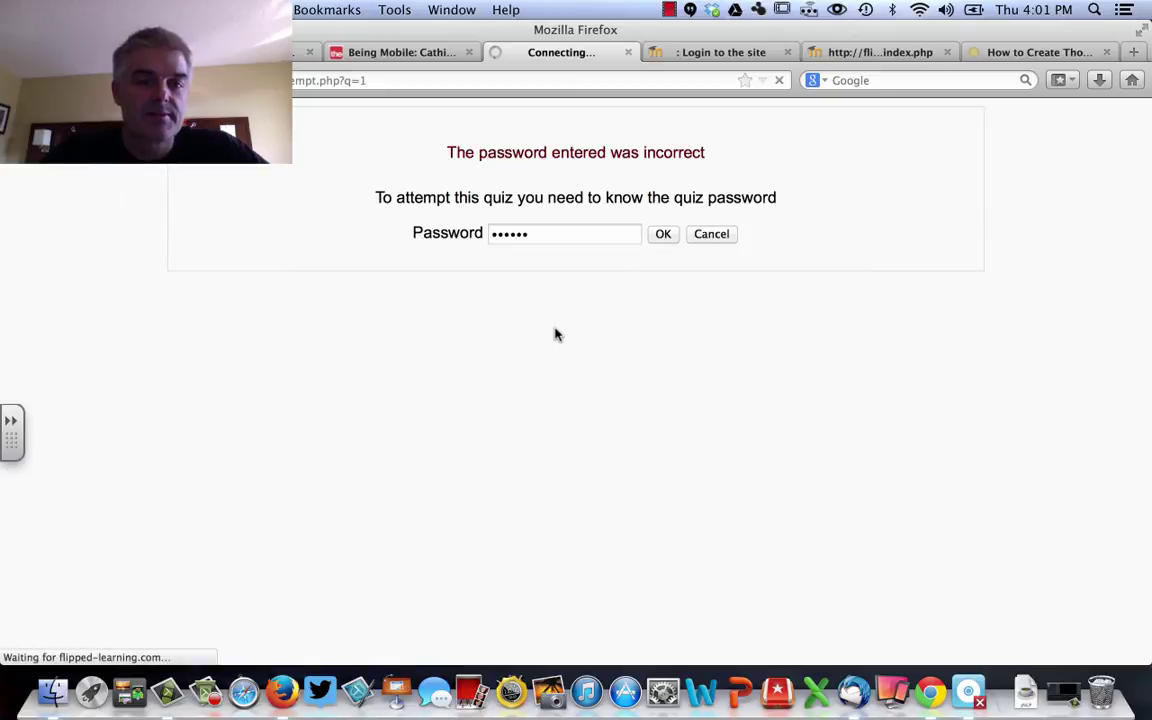
pyautogui.scroll(-5, 556, 332)
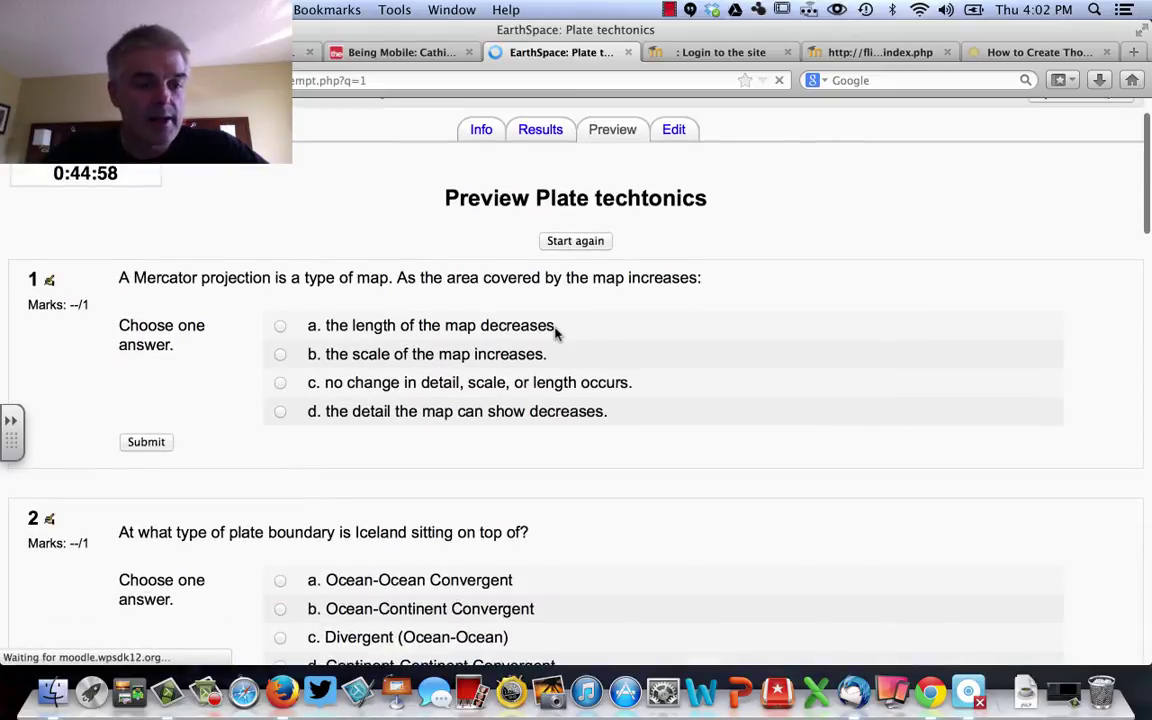
pyautogui.scroll(-10, 556, 332)
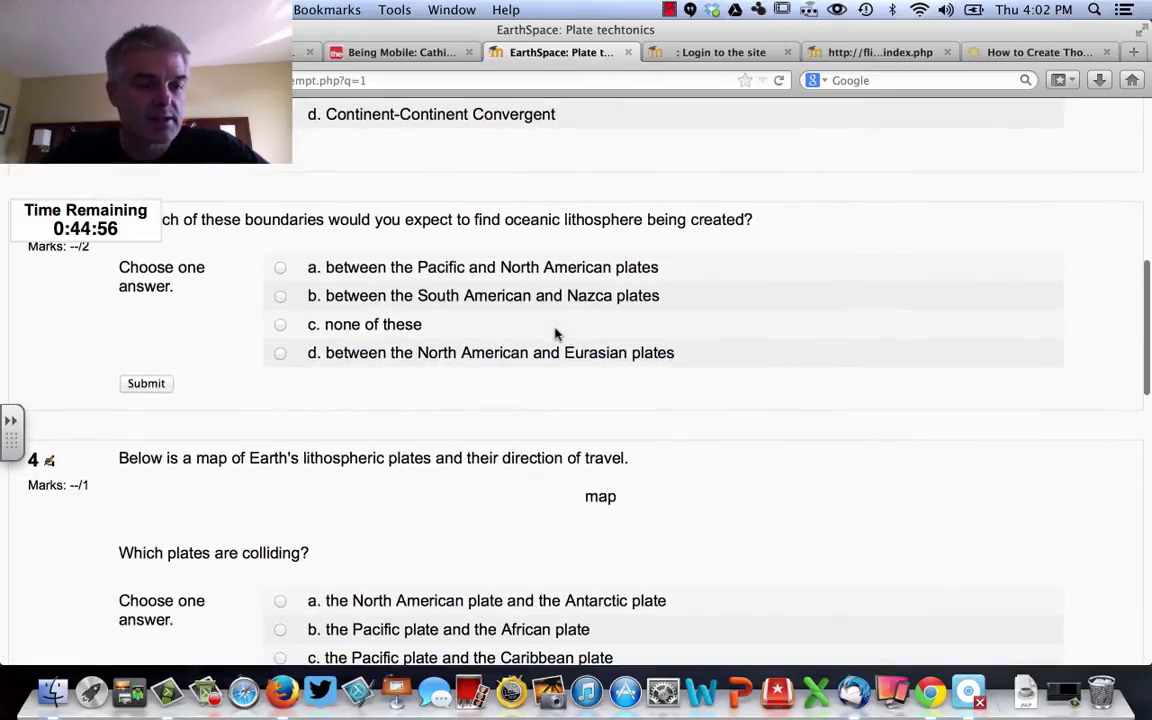
pyautogui.scroll(-8, 556, 334)
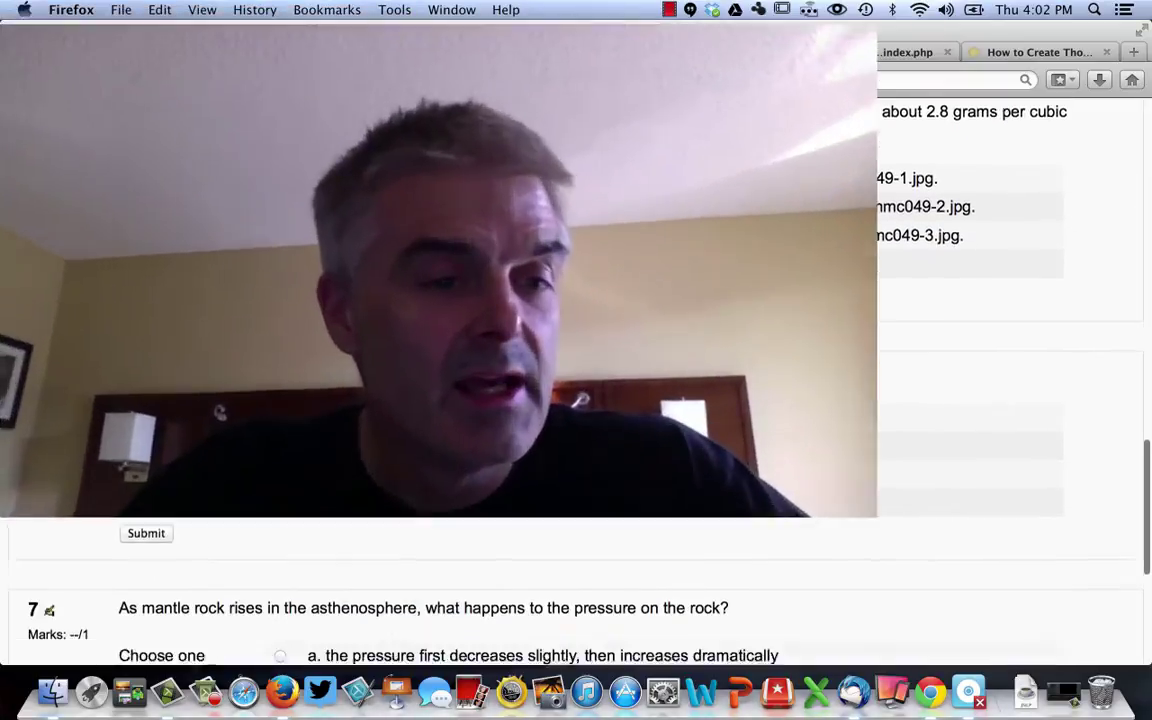